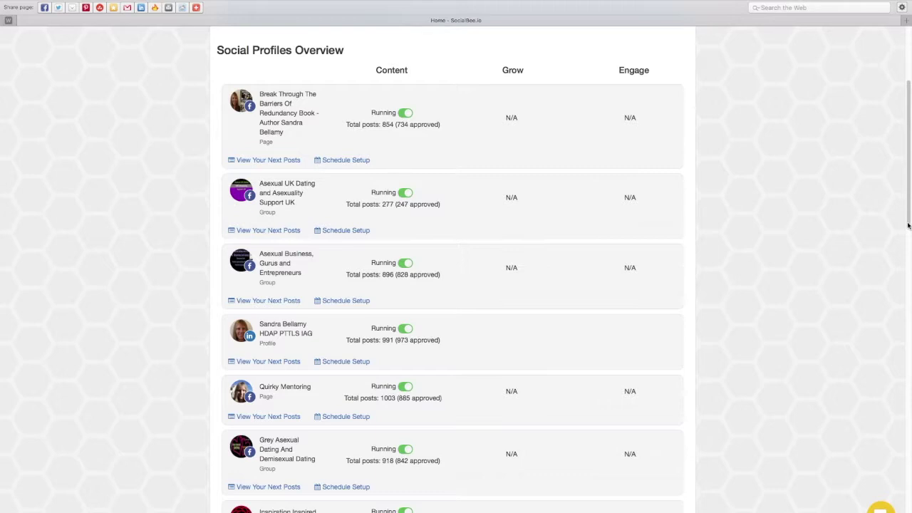
Step: Scroll through the remaining connected profiles and continue to the content categories list
left_click_drag(908, 226, 900, 259)
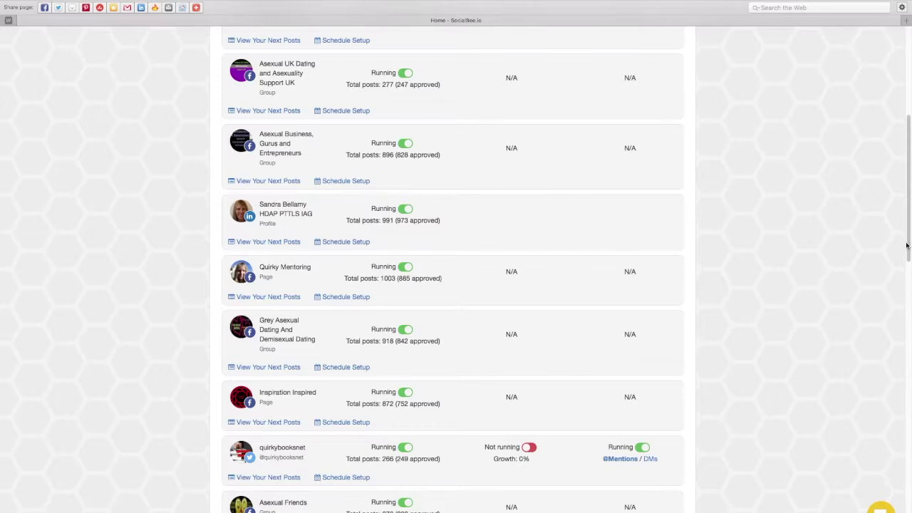
left_click_drag(906, 245, 882, 353)
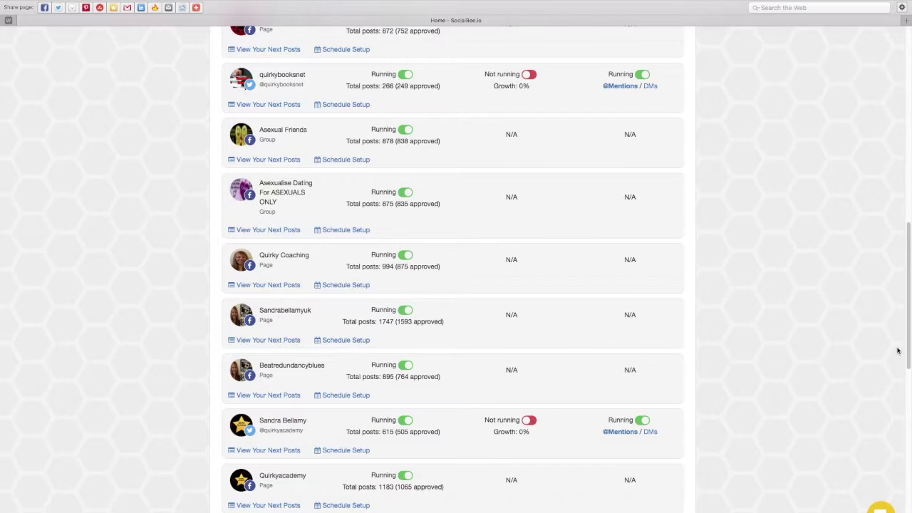
left_click_drag(908, 345, 905, 364)
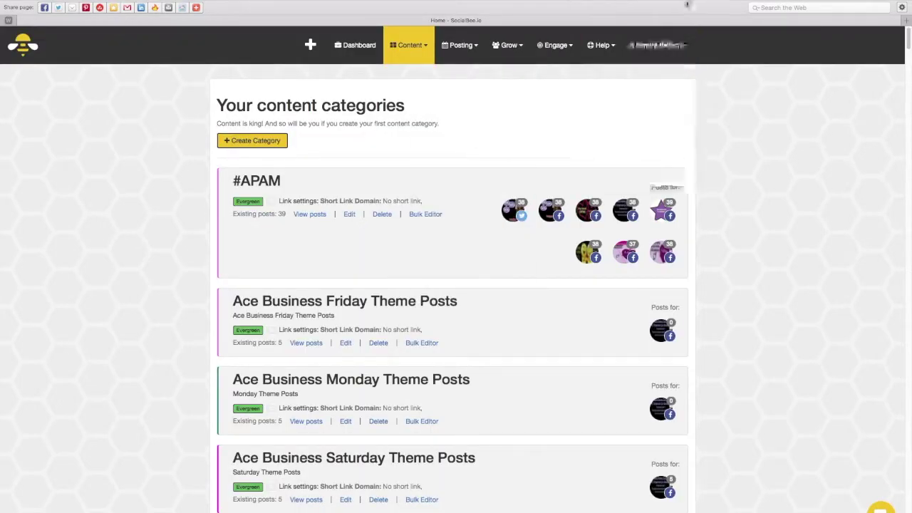
Step: Open the Quotes, Questions, and Fun for FB Pages and Twitter category, then the Bulk Import Media form
left_click_drag(909, 39, 881, 500)
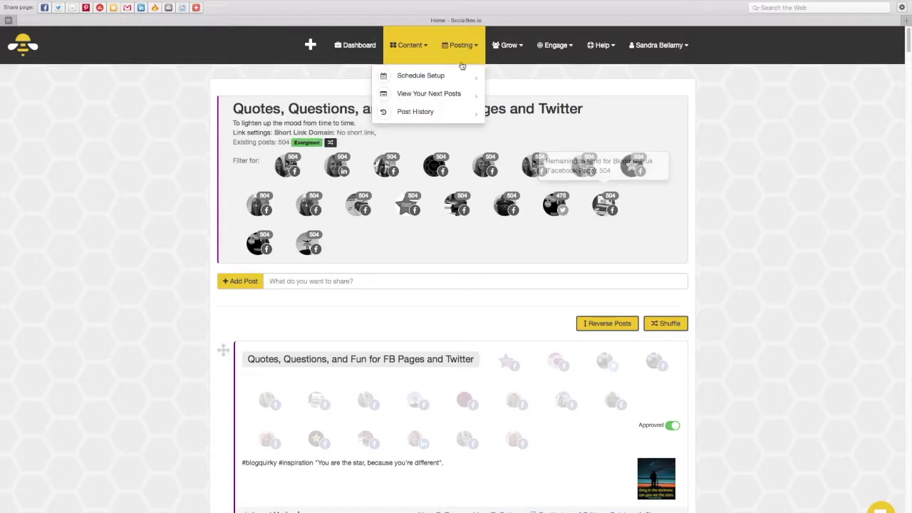
mouse_move(423, 60)
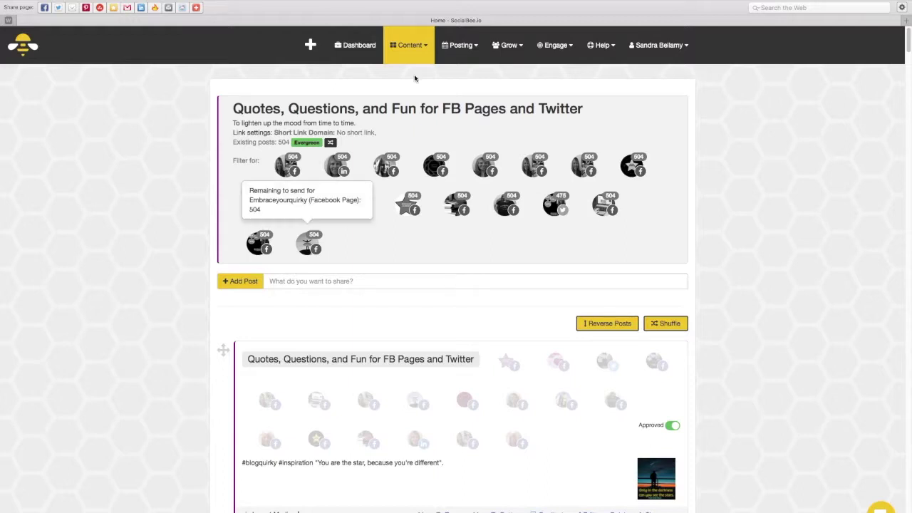
mouse_move(460, 47)
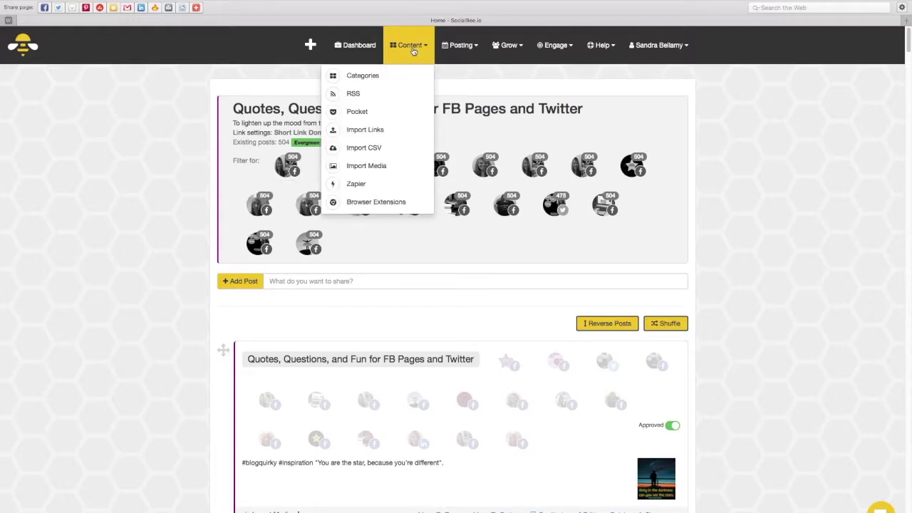
left_click(376, 170)
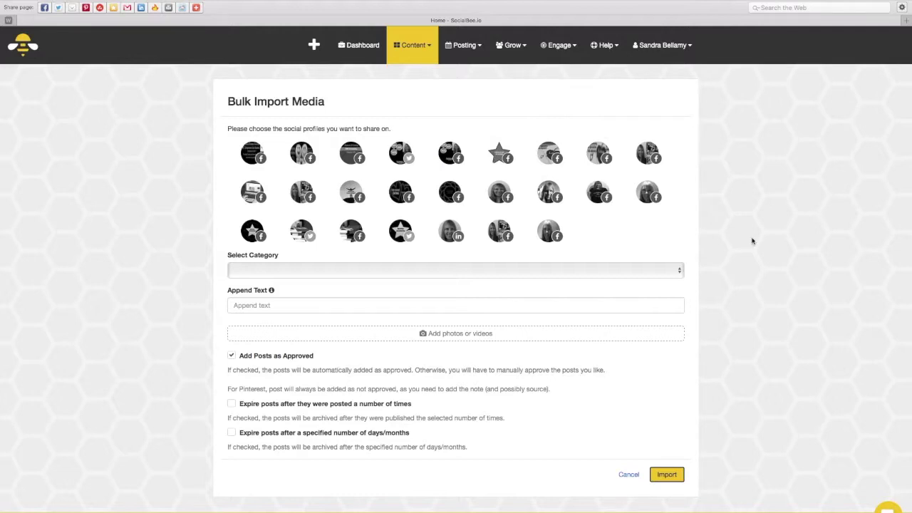
Step: Set the import category to Quotes, Questions, and Fun for FB Pages and Twitter
left_click(679, 272)
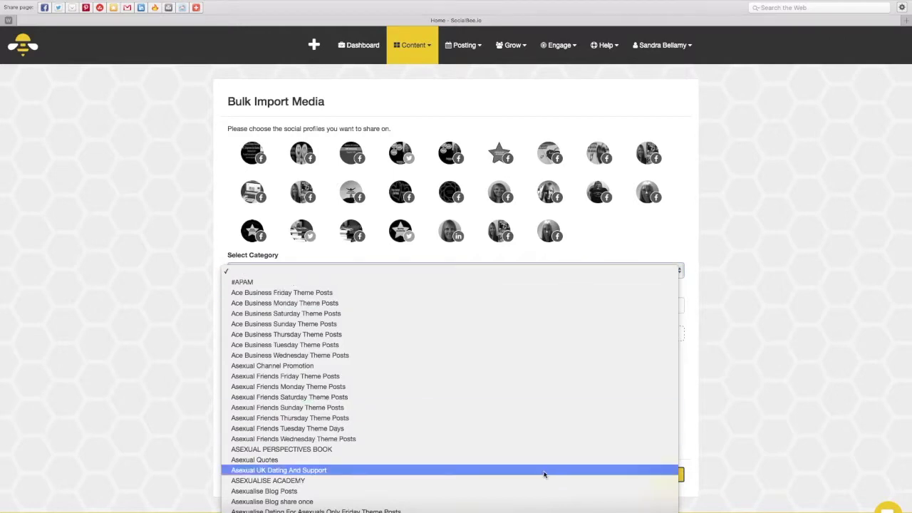
scroll(544, 475, "down", 8)
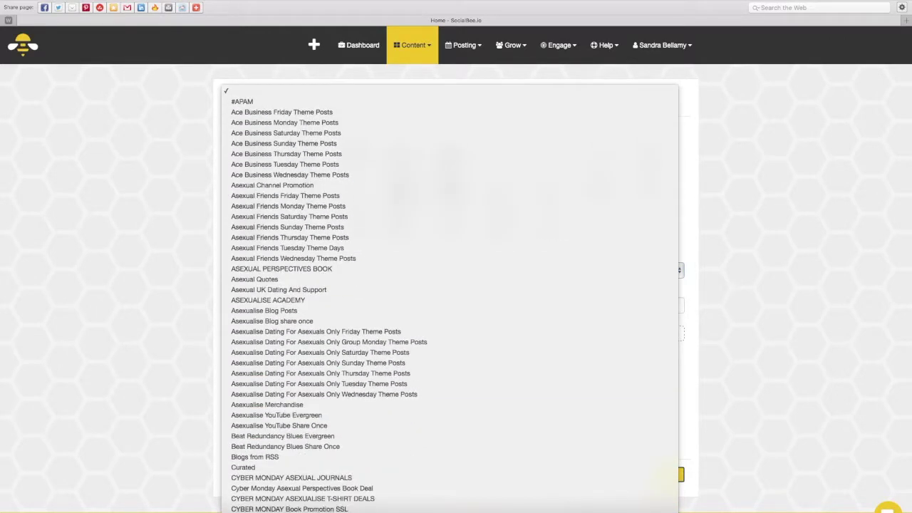
scroll(449, 285, "down", 10)
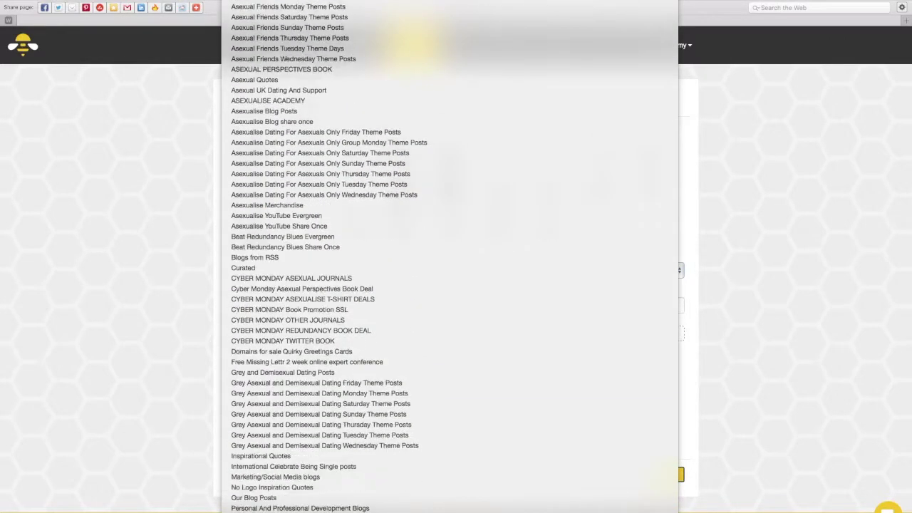
scroll(442, 492, "down", 5)
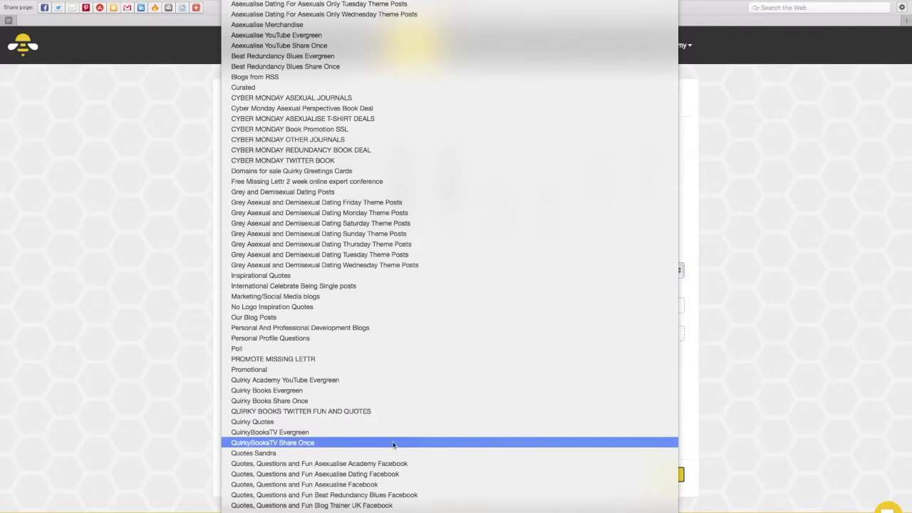
scroll(325, 257, "down", 5)
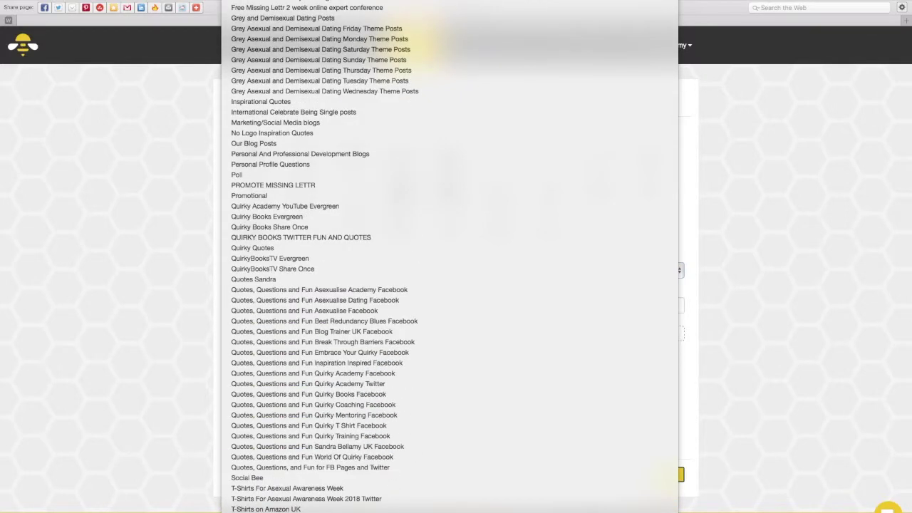
left_click(377, 468)
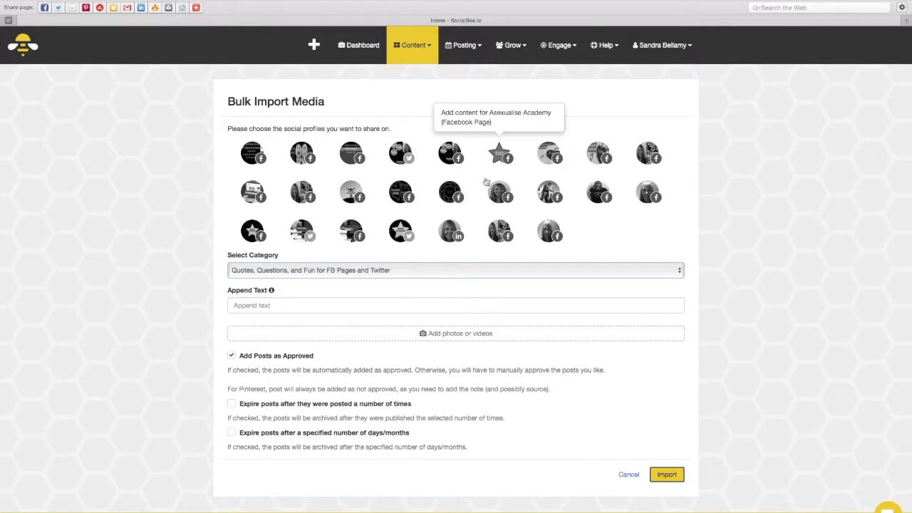
Step: Target Inspiration Inspired, append 'Do you agree?' to each post, and start adding pictures
left_click(451, 194)
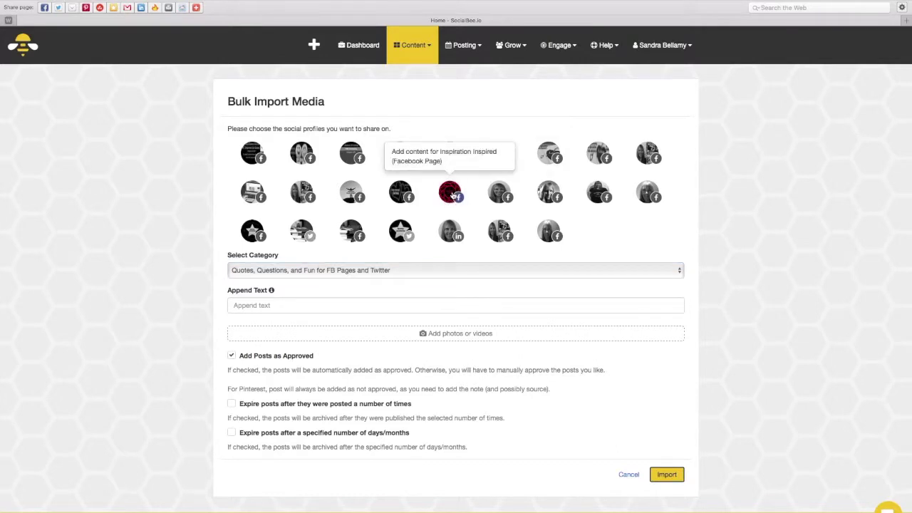
left_click(293, 306)
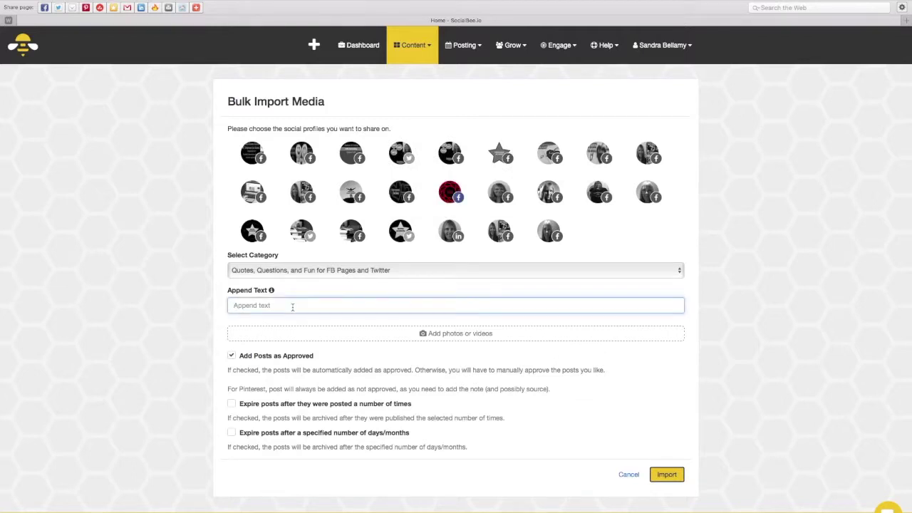
type("Do you agree?")
left_click(459, 335)
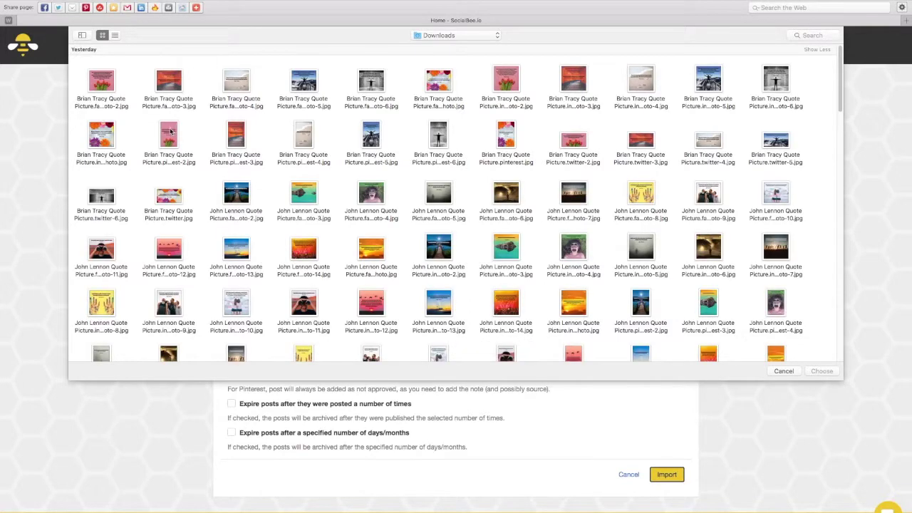
Step: Select all eleven Brian Tracy quote pictures in Downloads and confirm them for the import
left_click(103, 84)
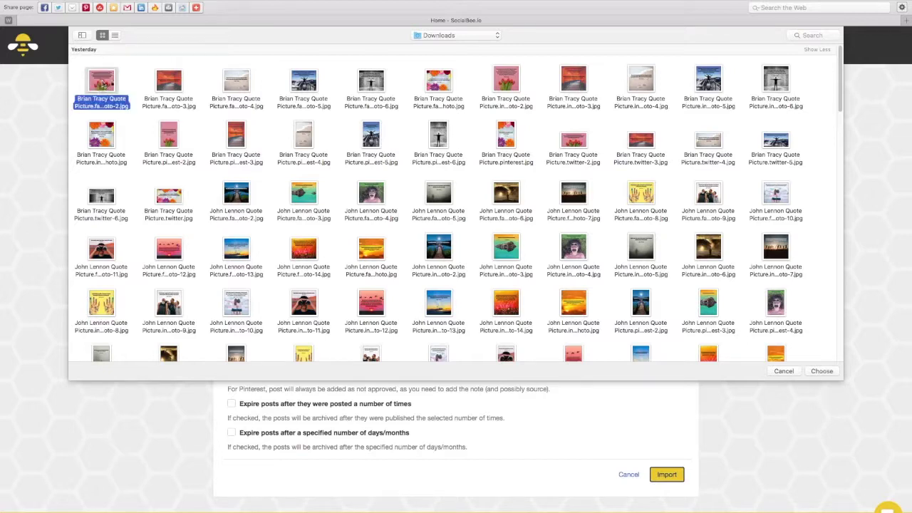
left_click(169, 82, "shift")
left_click(238, 88, "shift")
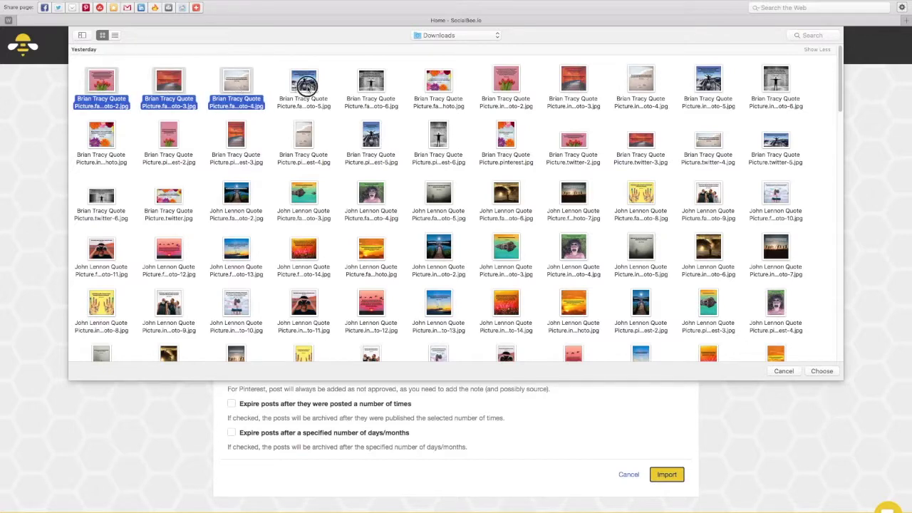
left_click(298, 90, "shift")
left_click(372, 89, "shift")
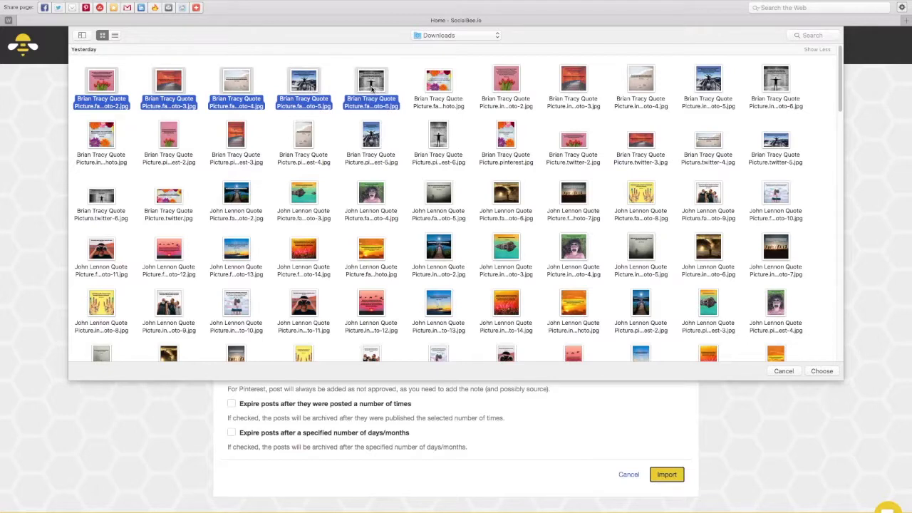
left_click(442, 89, "shift")
left_click(507, 86, "shift")
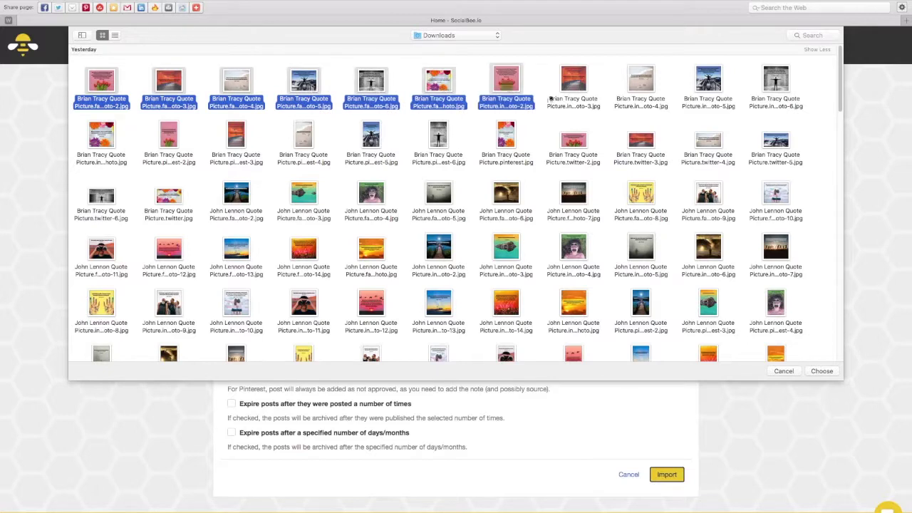
left_click(575, 89, "shift")
left_click(639, 86, "shift")
left_click(709, 87, "shift")
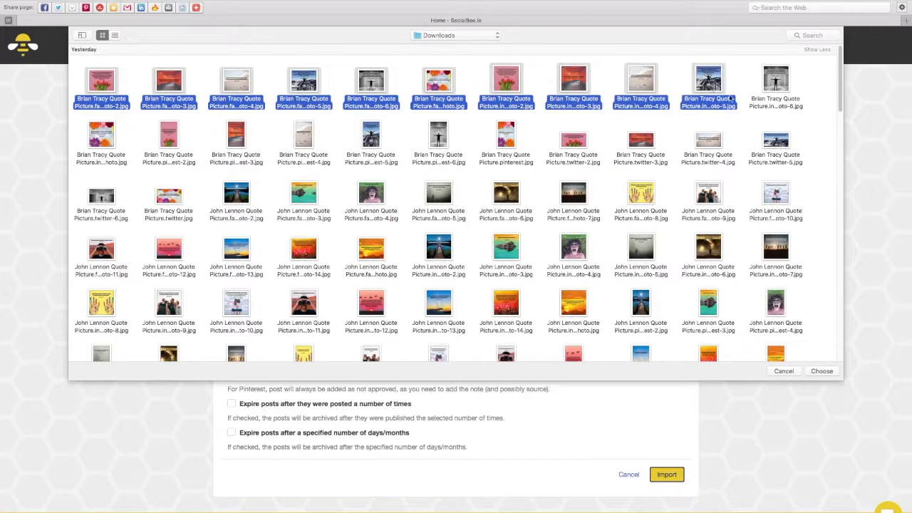
left_click(773, 90, "shift")
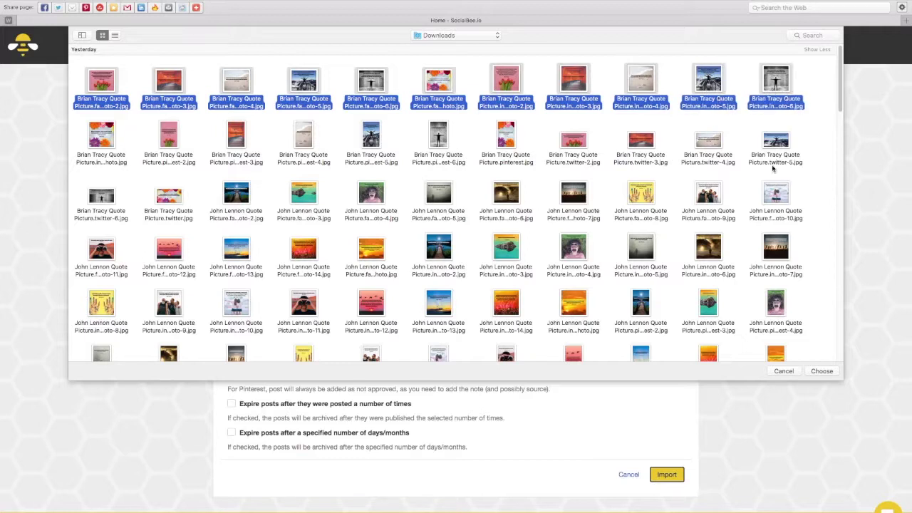
left_click(820, 372)
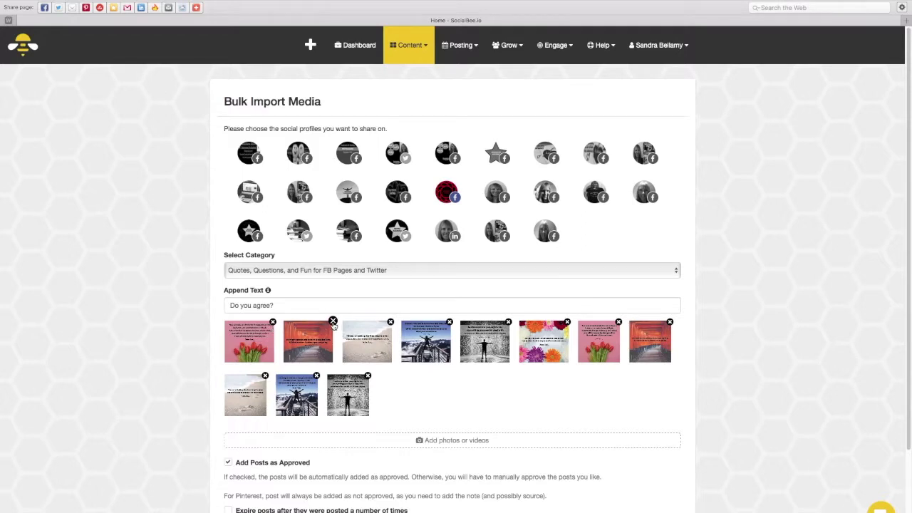
Step: Remove the last, mountain, beach, flowers and one other picture from the import
left_click(333, 322)
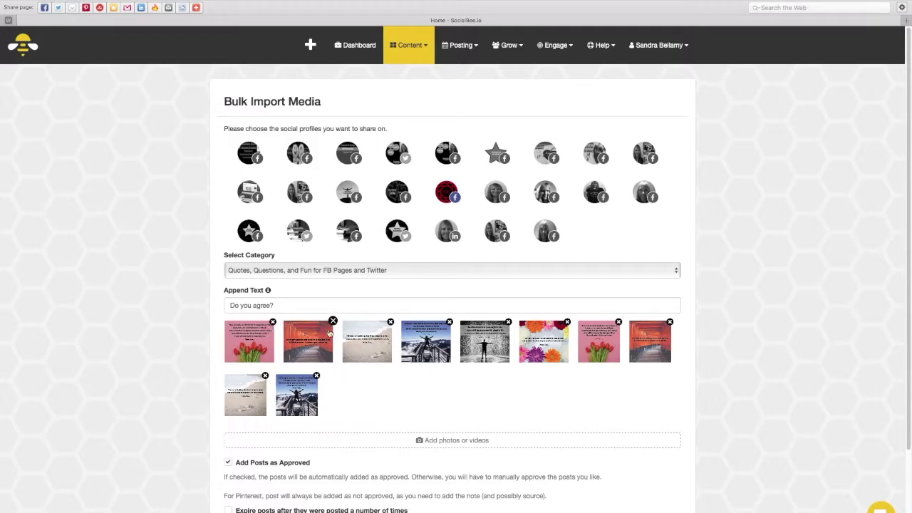
left_click(316, 377)
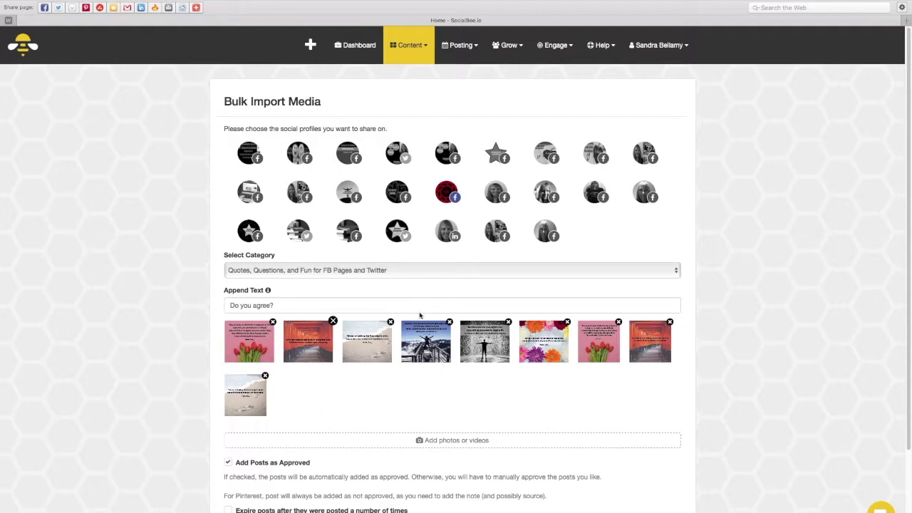
left_click(392, 323)
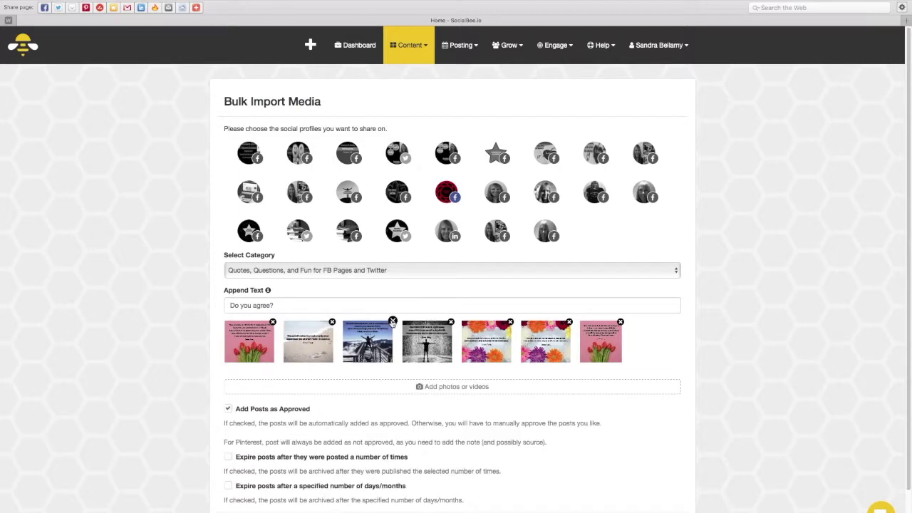
left_click(392, 322)
left_click(511, 323)
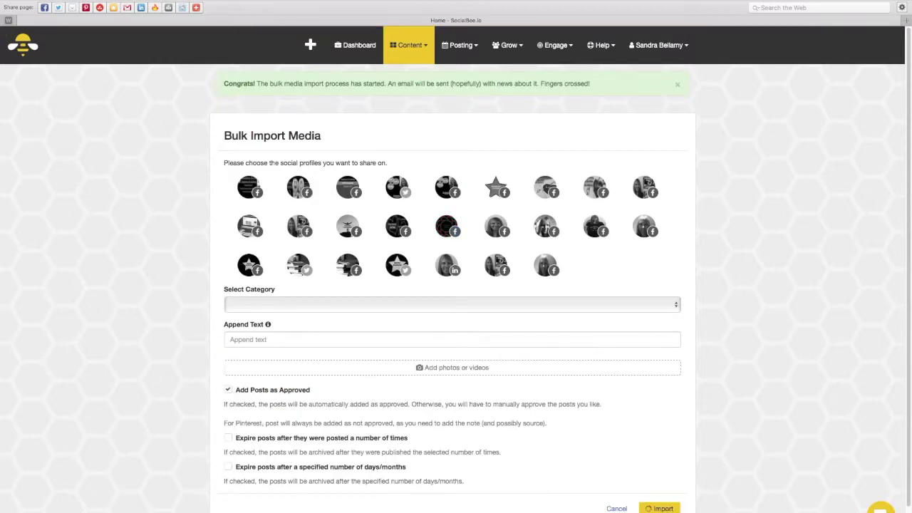
Step: Return to the content categories and open the 511-post Quotes, Questions, and Fun category
left_click(414, 54)
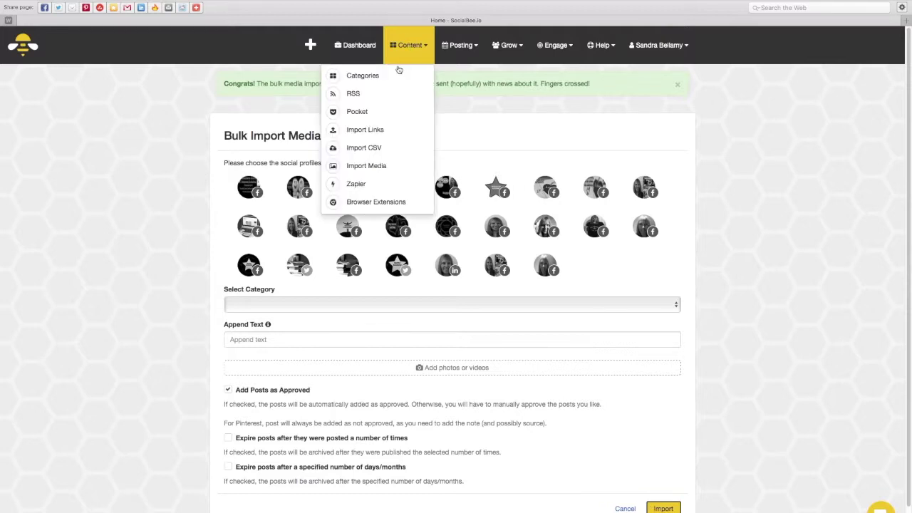
left_click(397, 77)
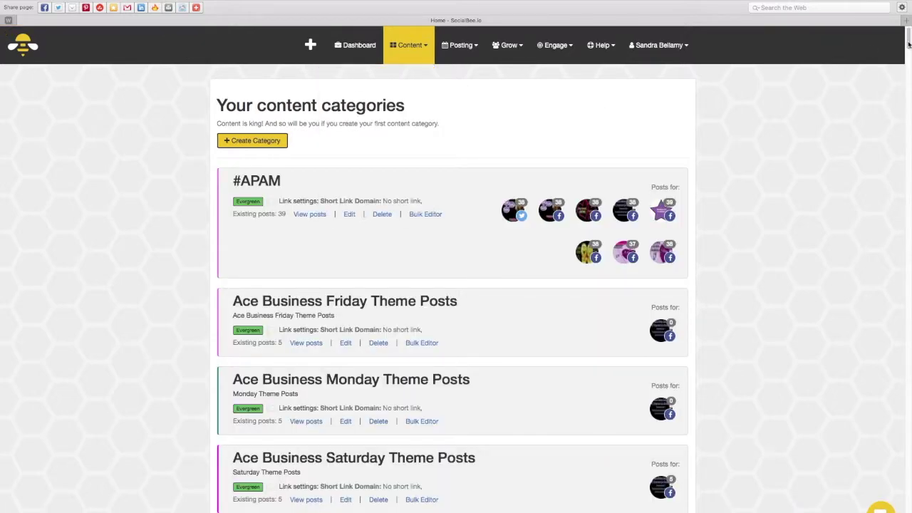
left_click_drag(908, 45, 877, 294)
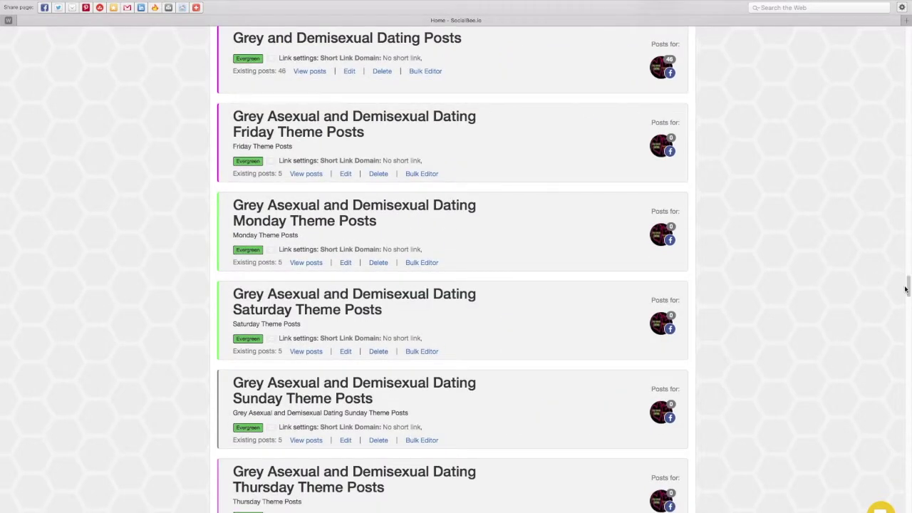
left_click_drag(908, 293, 881, 492)
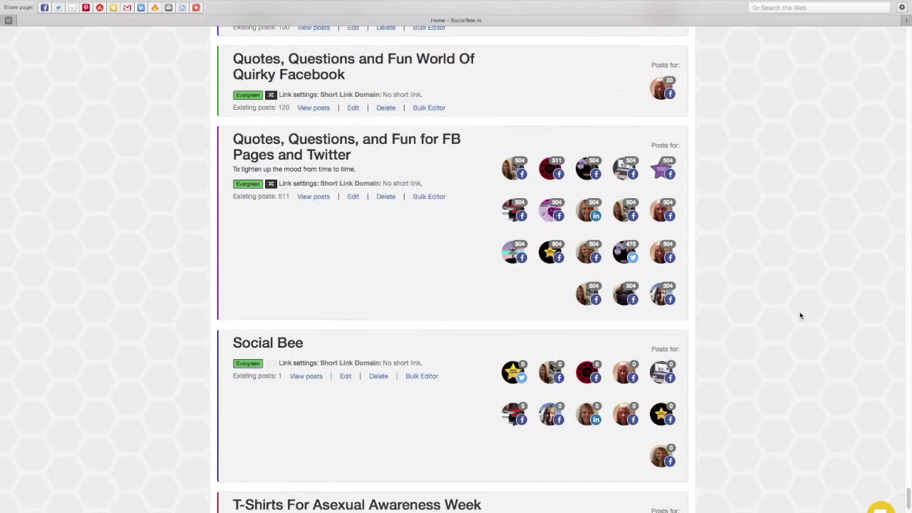
left_click(553, 174)
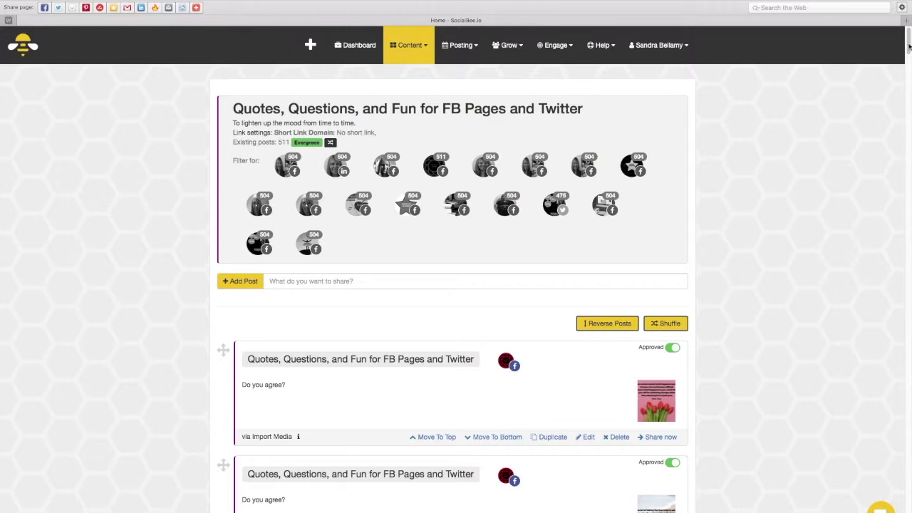
Step: Move the beach-picture post to the top and the tulip post to the bottom, then reverse the order
left_click_drag(909, 47, 901, 76)
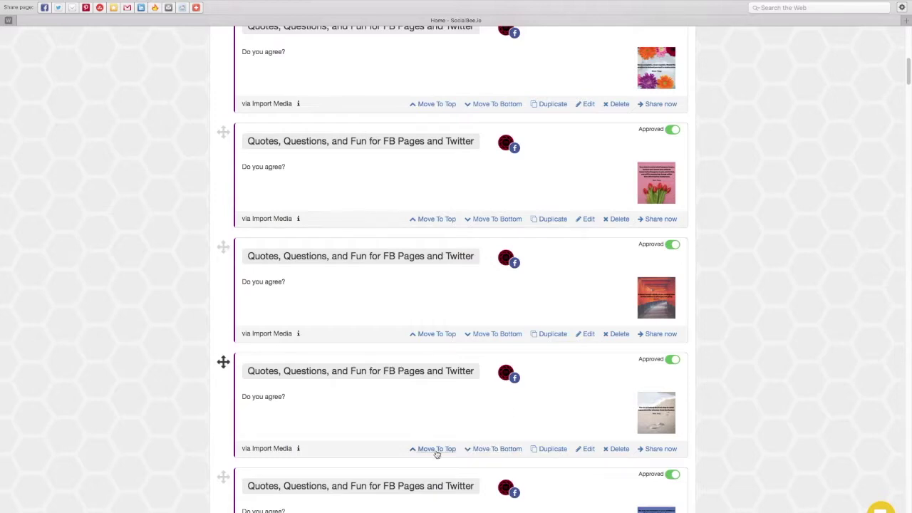
left_click(486, 449)
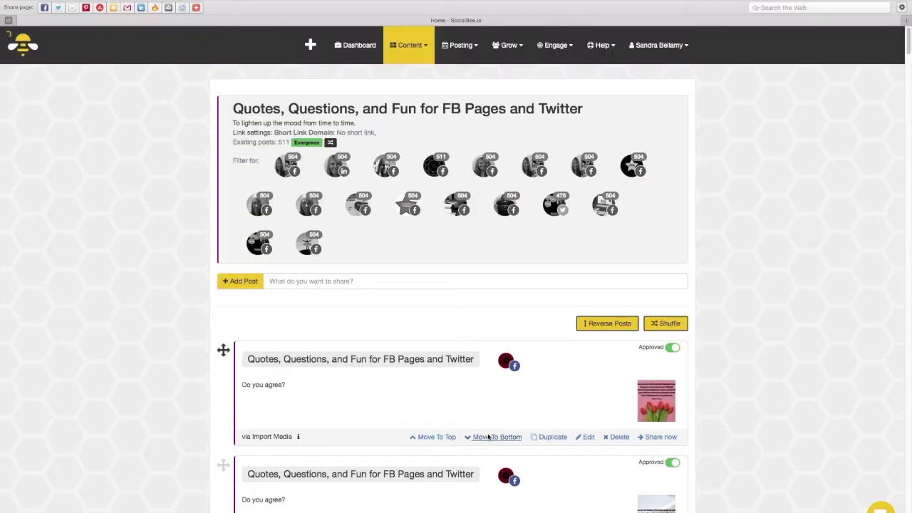
left_click(488, 437)
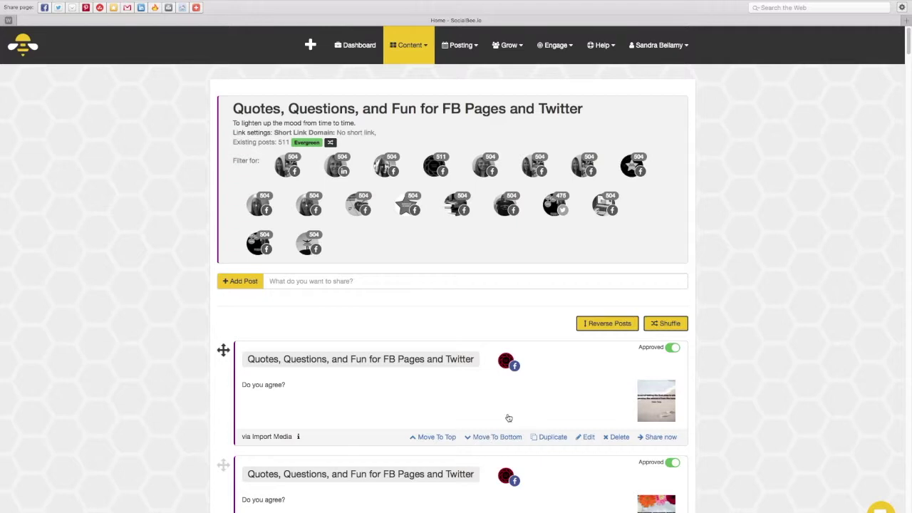
left_click(616, 325)
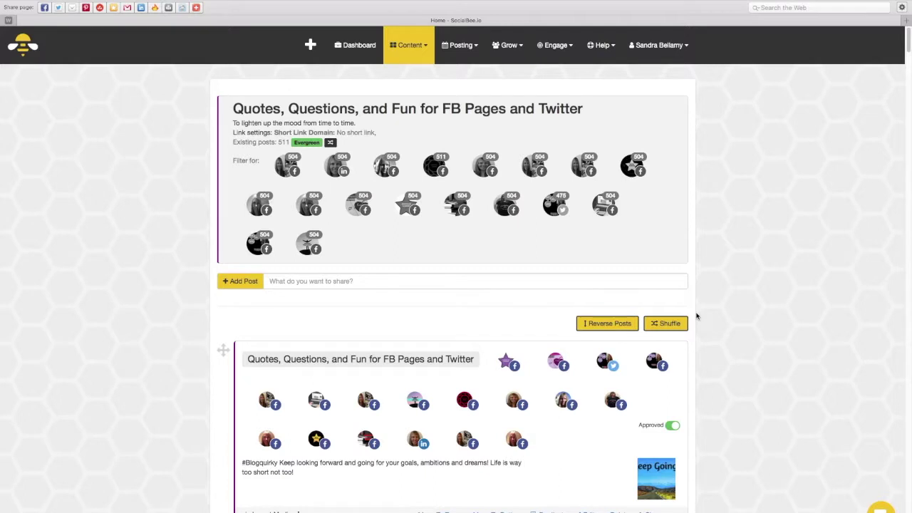
Step: Shuffle the category's posts and begin sharing the new top post immediately
left_click(662, 329)
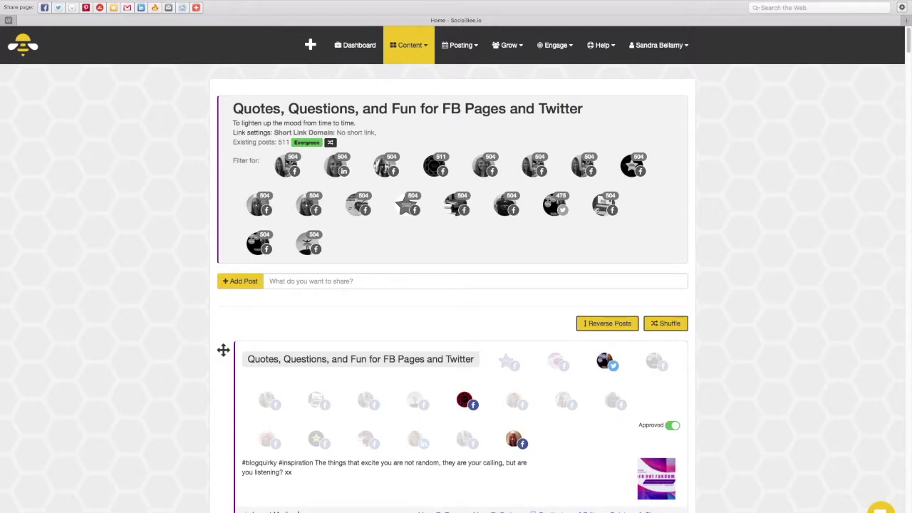
left_click(223, 350)
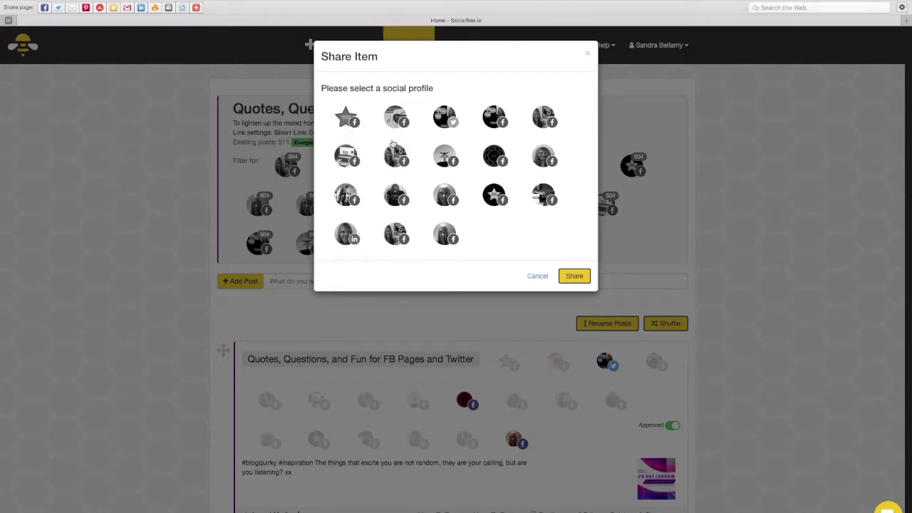
Step: Share the top post now to Embraceyourquirky, Quirky Coaching, Quirky Training and other Facebook pages
left_click(396, 194)
left_click(397, 156)
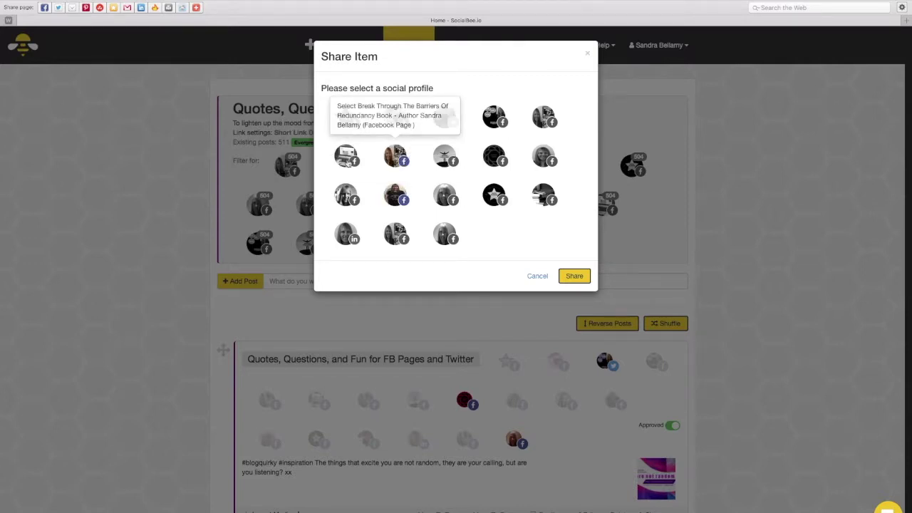
left_click(445, 157)
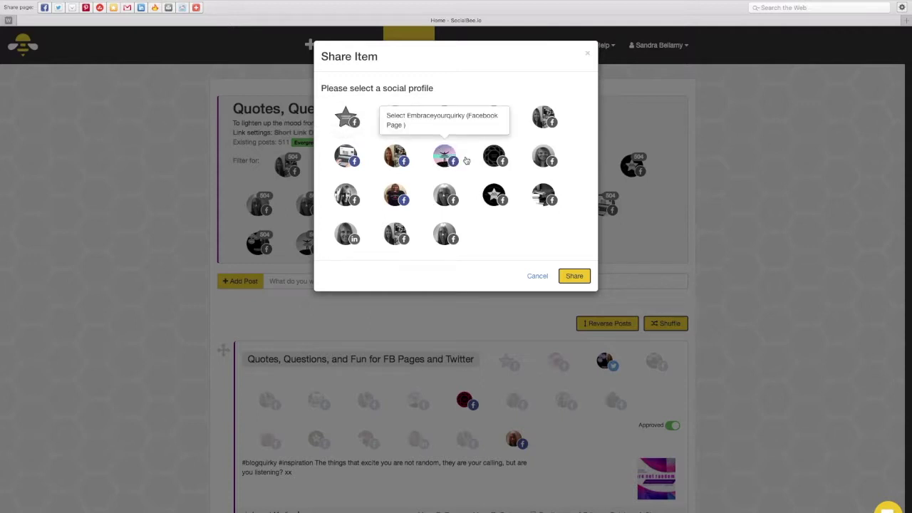
left_click(498, 157)
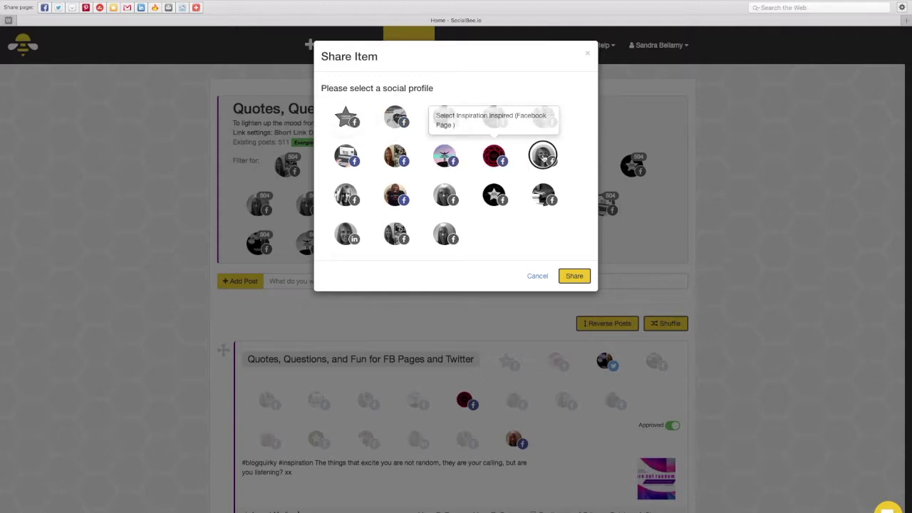
left_click(542, 196)
left_click(495, 195)
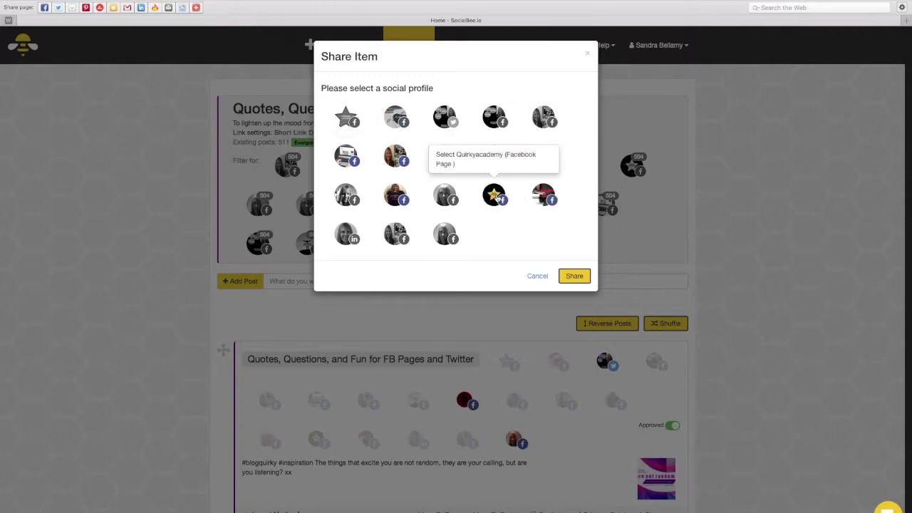
left_click(444, 198)
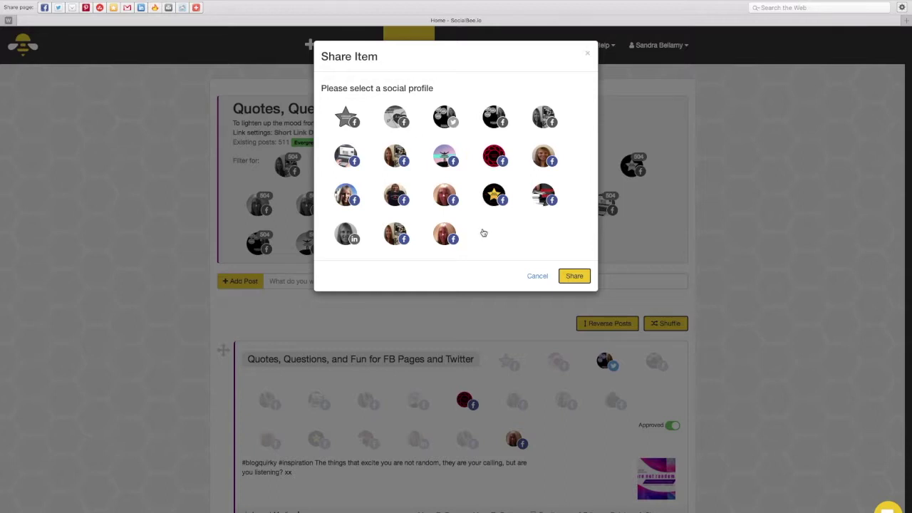
left_click(580, 275)
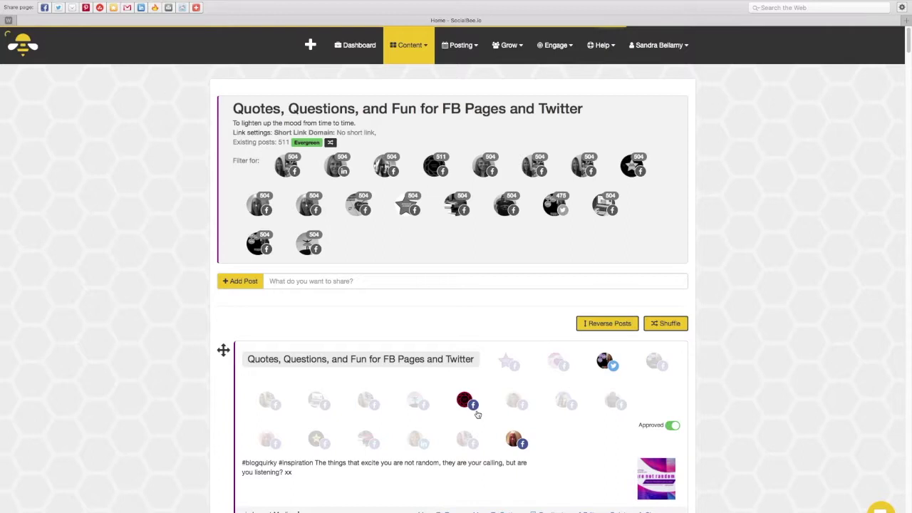
Step: Confirm the quotes category page reports the status was sent successfully
mouse_move(565, 360)
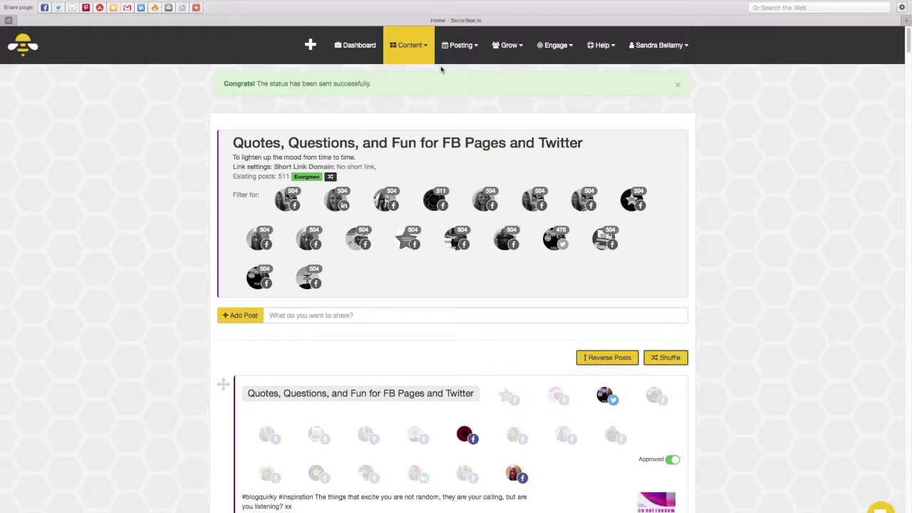
left_click(419, 54)
Step: Scroll the Inspiration Inspired Facebook page to find the newly published #blogquirky quote post
left_click(64, 0)
key("Escape")
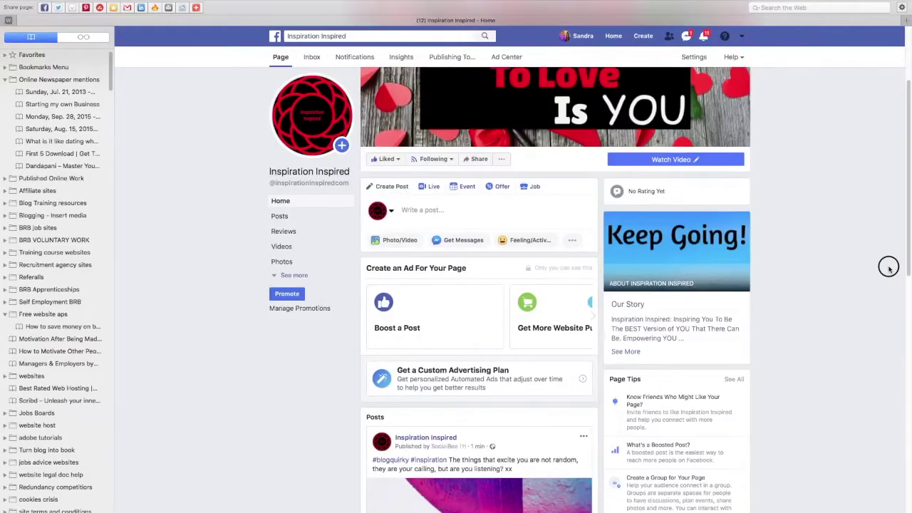
scroll(888, 264, "down", 4)
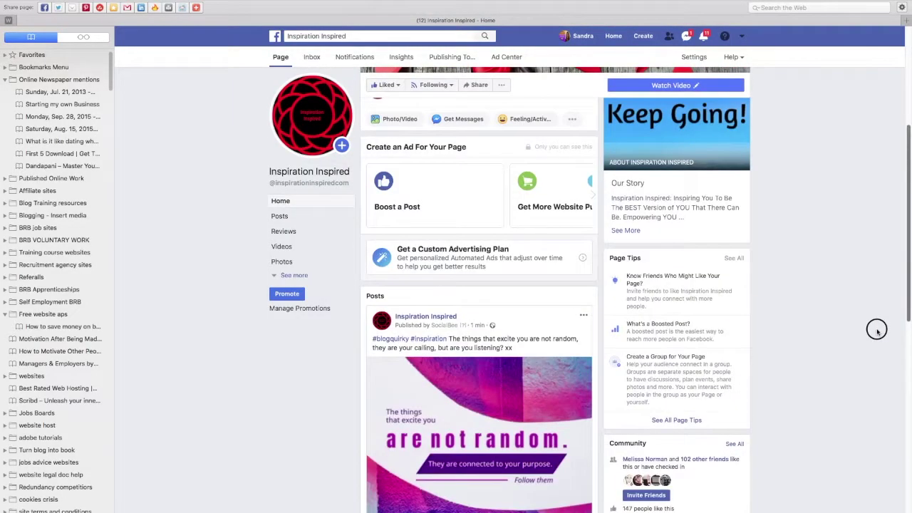
scroll(877, 329, "down", 2)
scroll(876, 324, "up", 10)
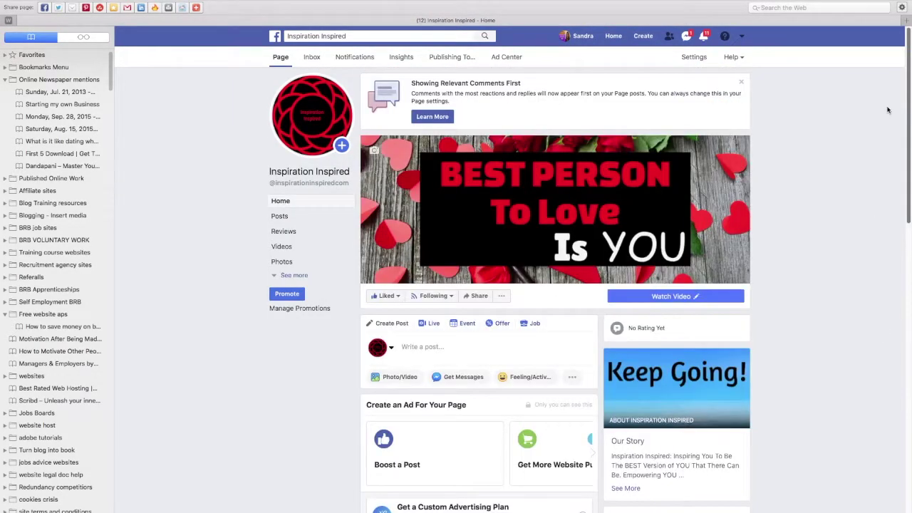
left_click_drag(907, 114, 862, 244)
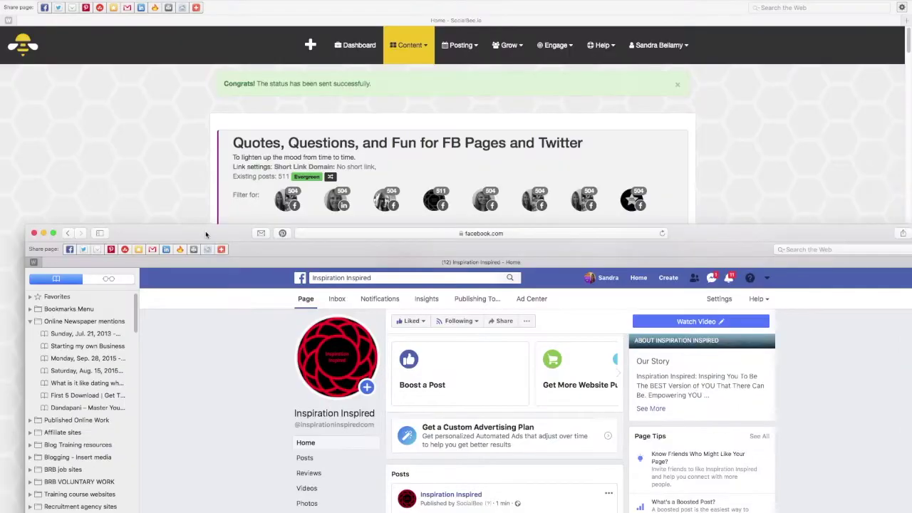
Step: Open Posting > Schedule Setup for the Embraceyourquirky Facebook page
left_click(595, 80)
left_click(467, 49)
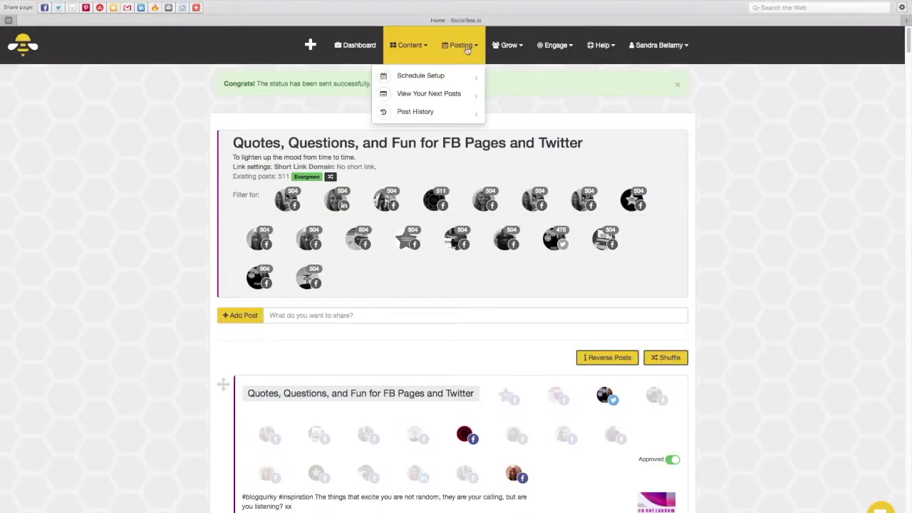
mouse_move(448, 76)
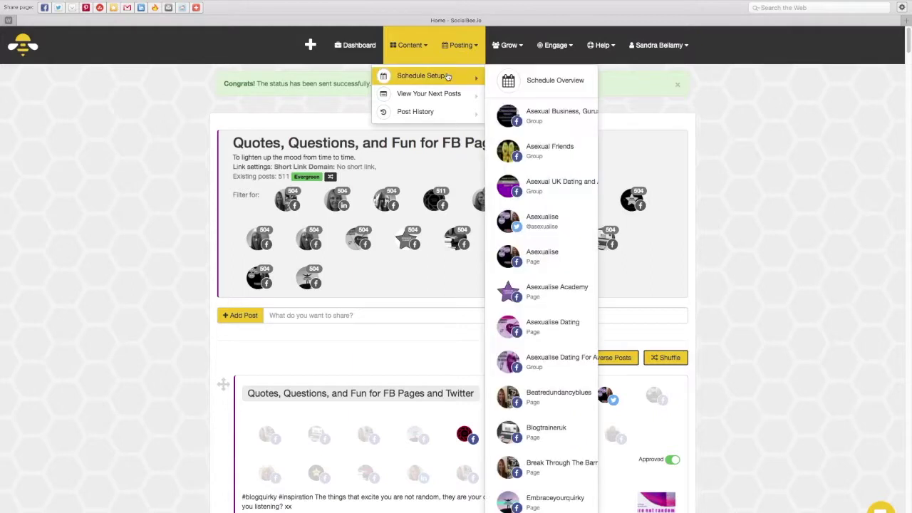
left_click(542, 501)
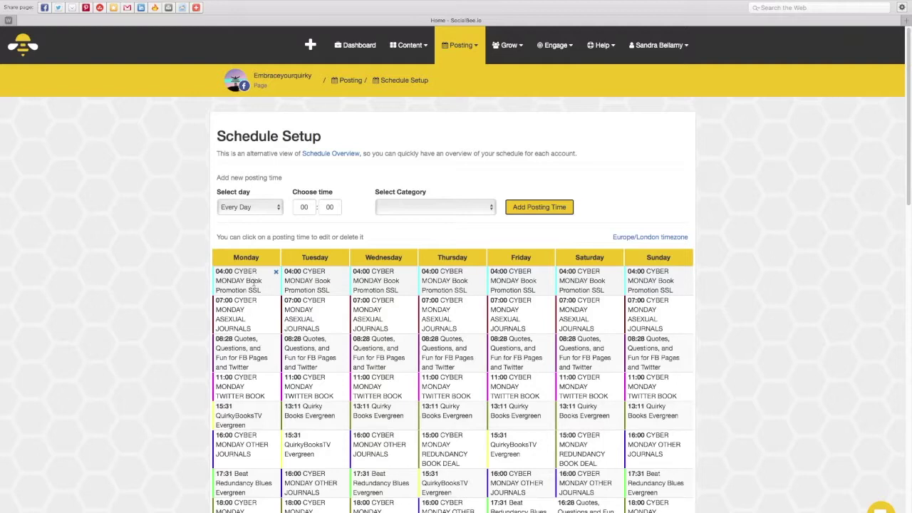
Step: Delete the 04:00 and 07:00 Cyber Monday slots Monday–Wednesday, plus Thursday's 04:00 slot
left_click(277, 274)
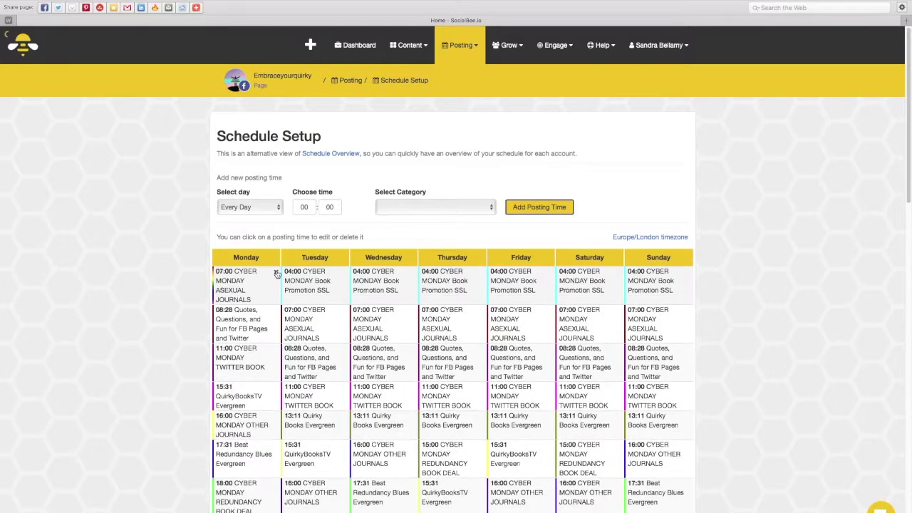
left_click(277, 274)
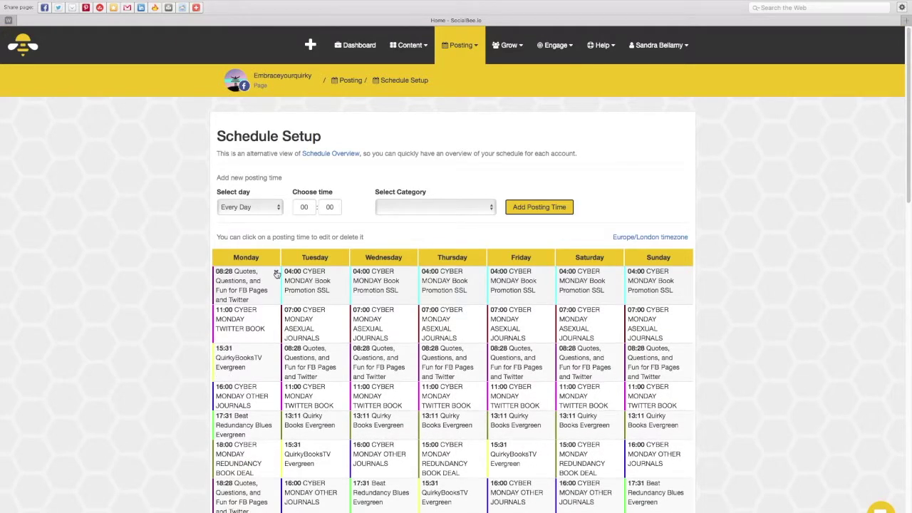
left_click(346, 274)
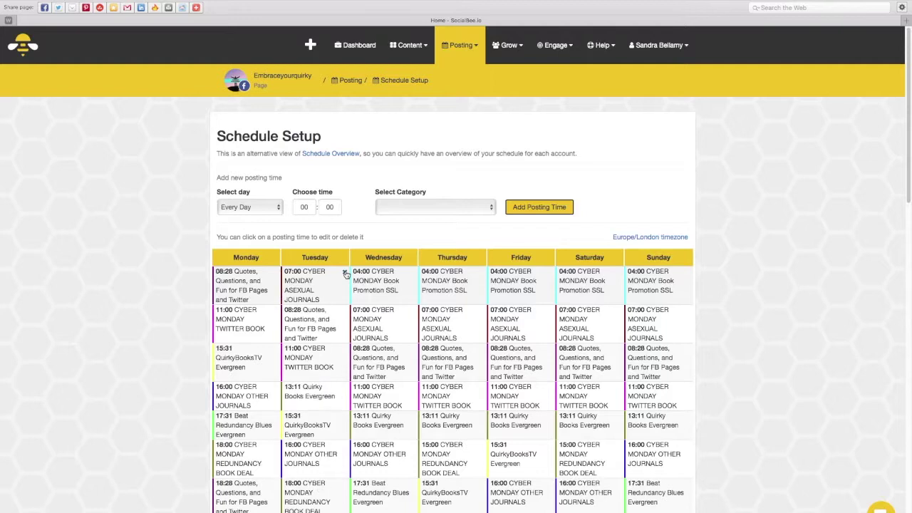
left_click(346, 273)
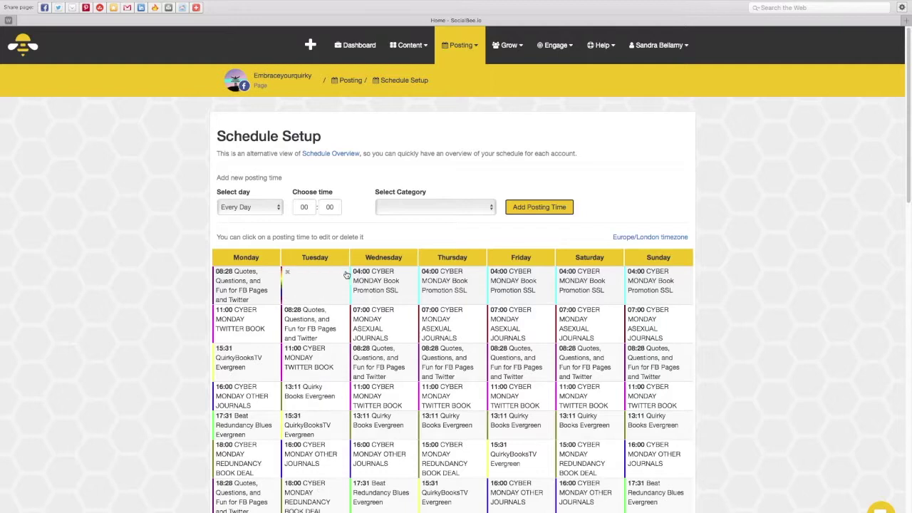
left_click(413, 275)
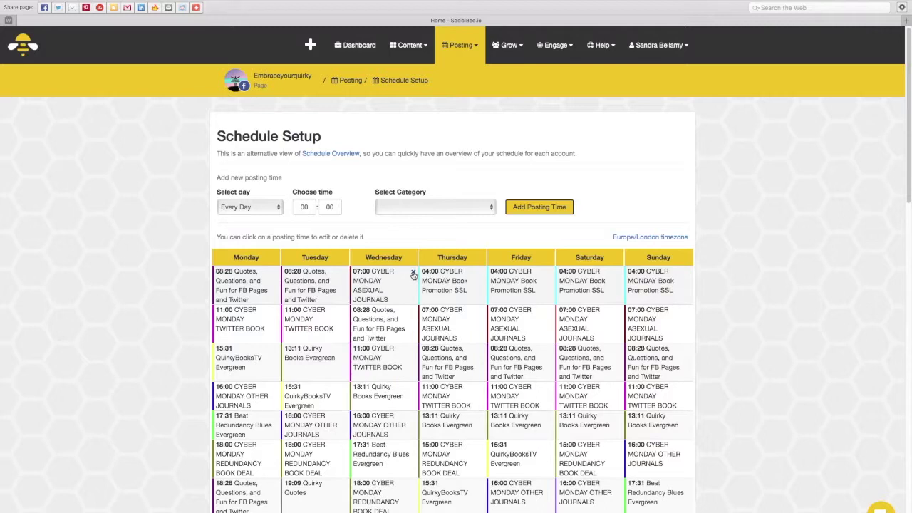
left_click(413, 275)
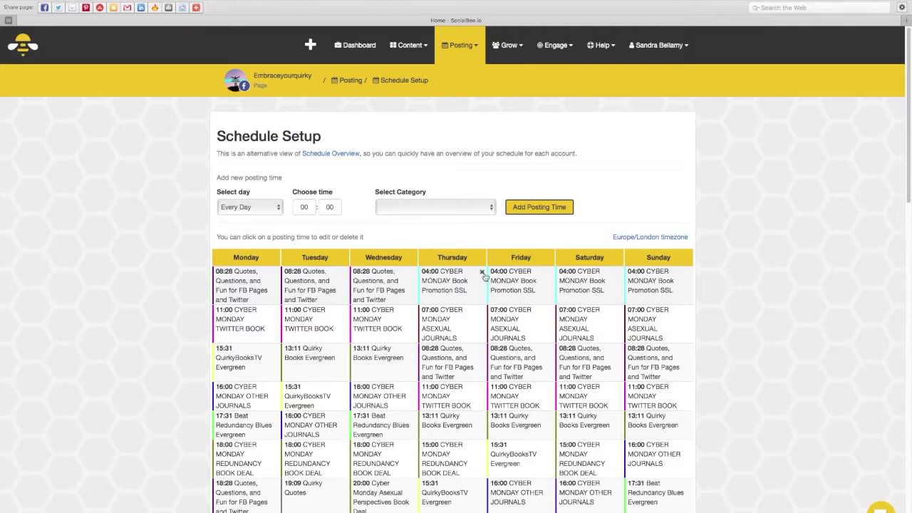
left_click(482, 276)
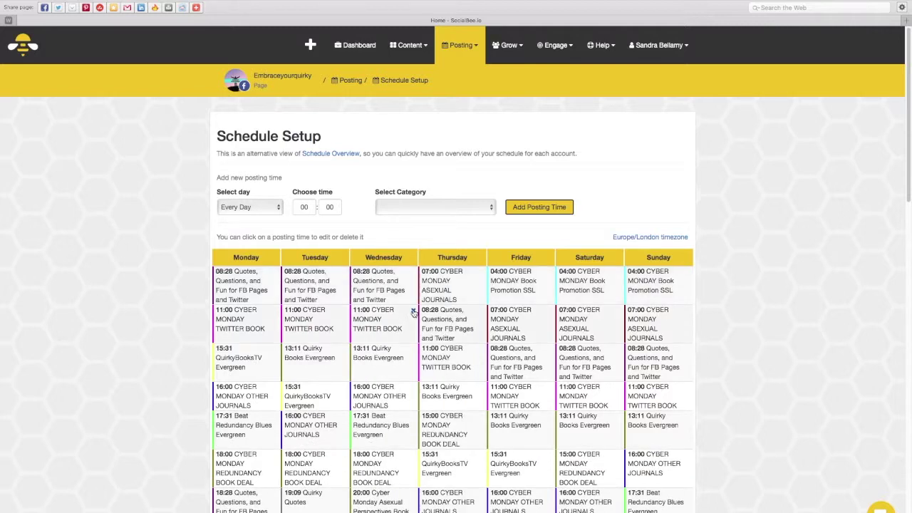
Step: Remove the 11:00 Twitter Book slots and Monday–Tuesday's 16:00, 18:00 and 20:00 Cyber Monday slots
left_click(412, 311)
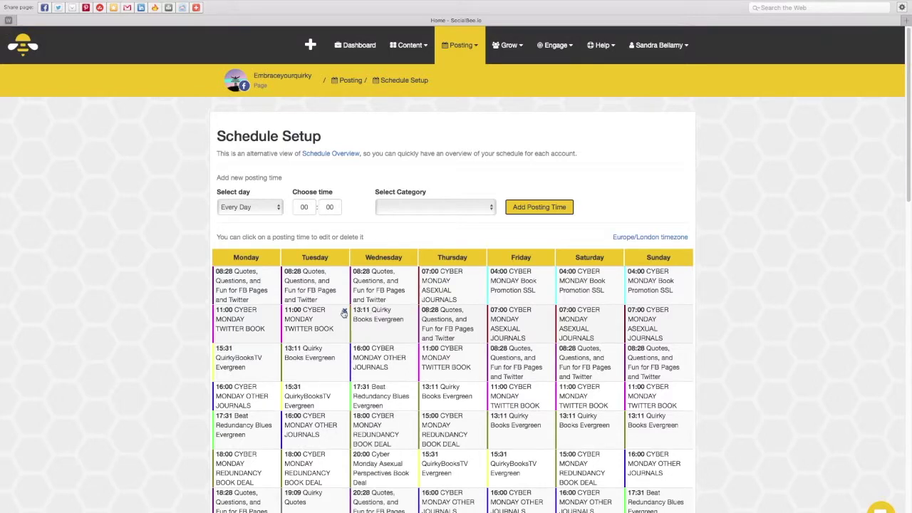
left_click(345, 312)
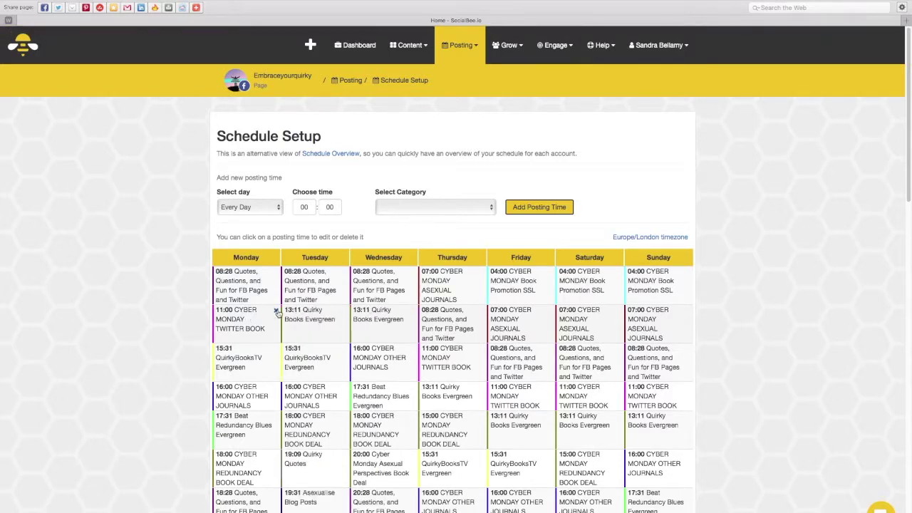
left_click(276, 312)
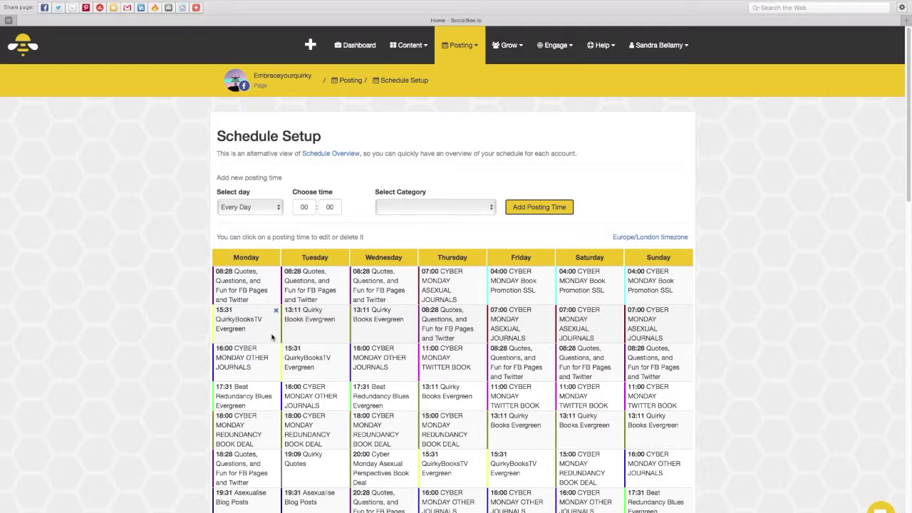
left_click(276, 351)
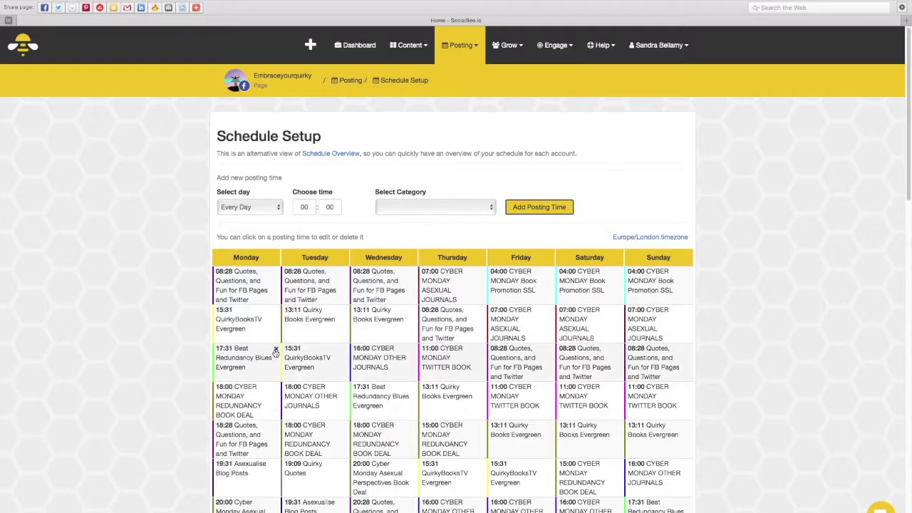
left_click(275, 389)
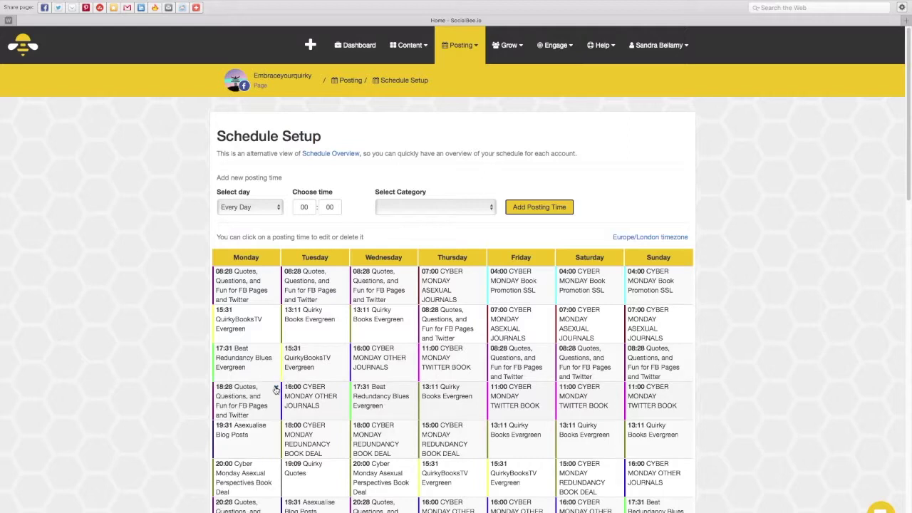
left_click(276, 464)
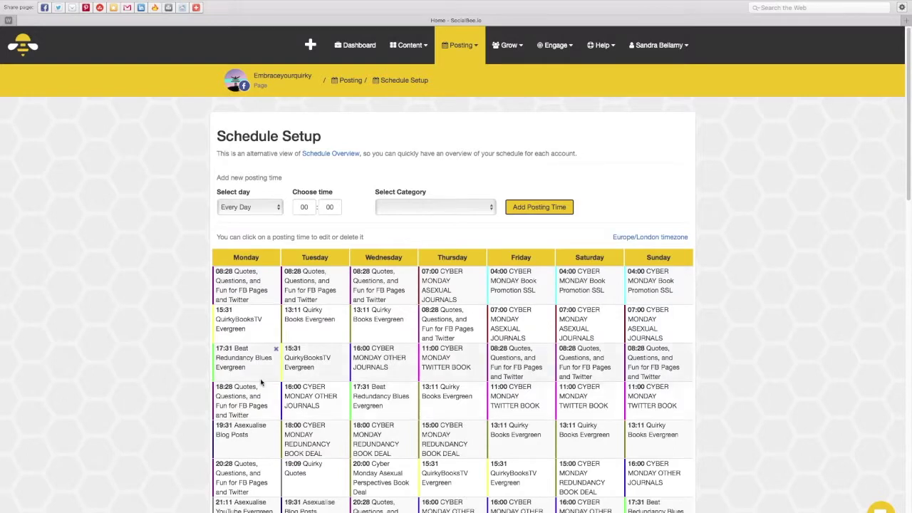
left_click(345, 387)
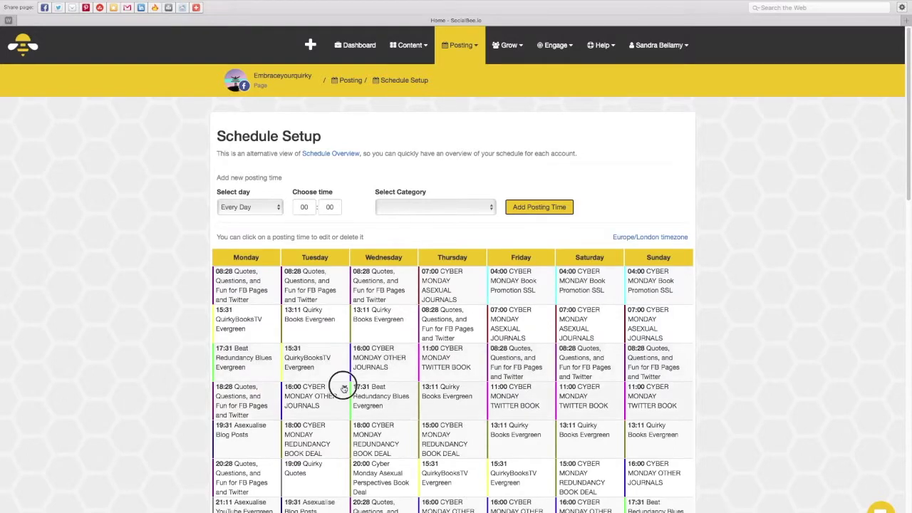
left_click(344, 387)
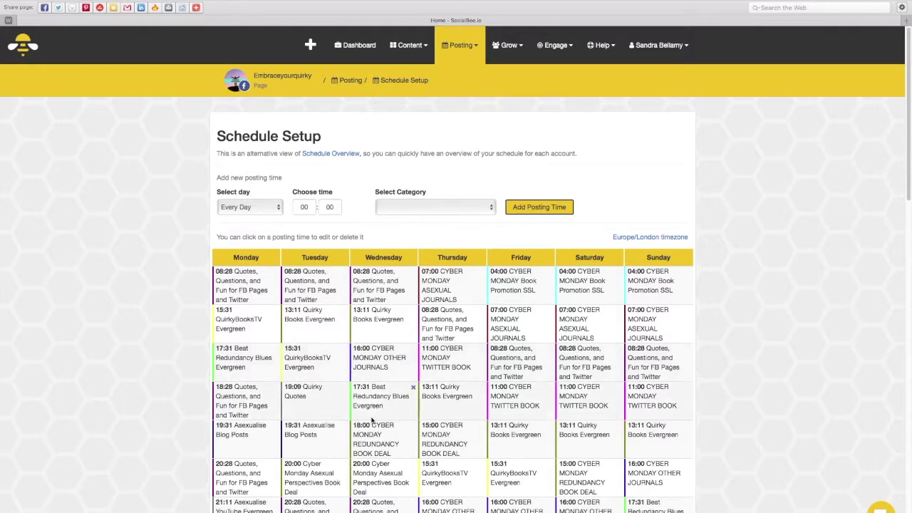
Step: Open the Bulk Editor for Ace Business Friday Theme Posts from Content > Categories
left_click(409, 45)
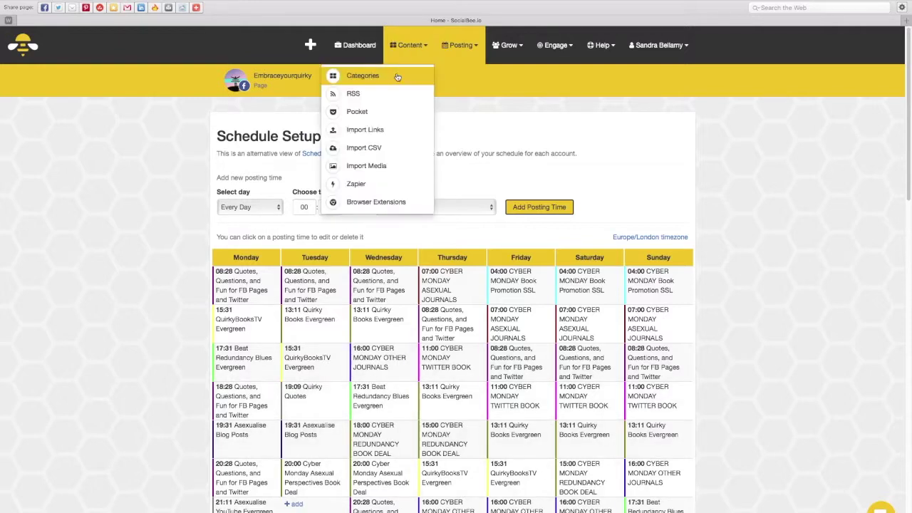
left_click(398, 76)
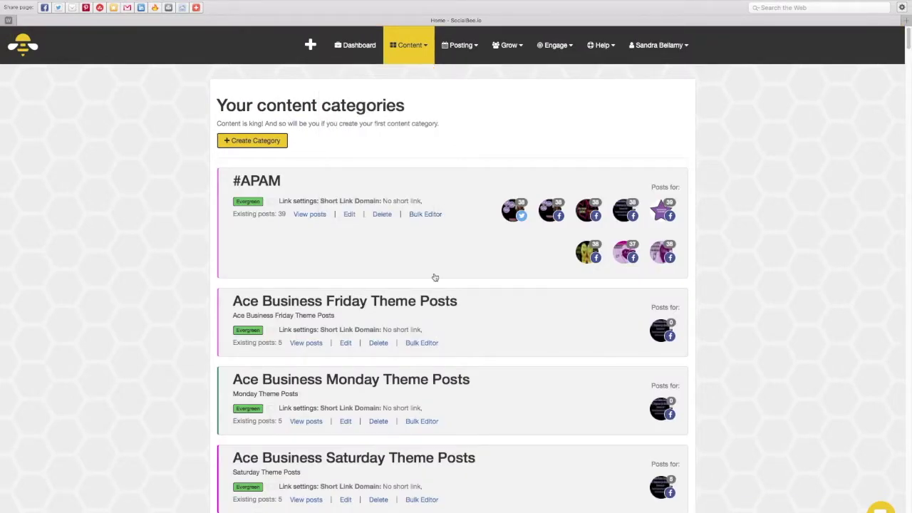
left_click(428, 344)
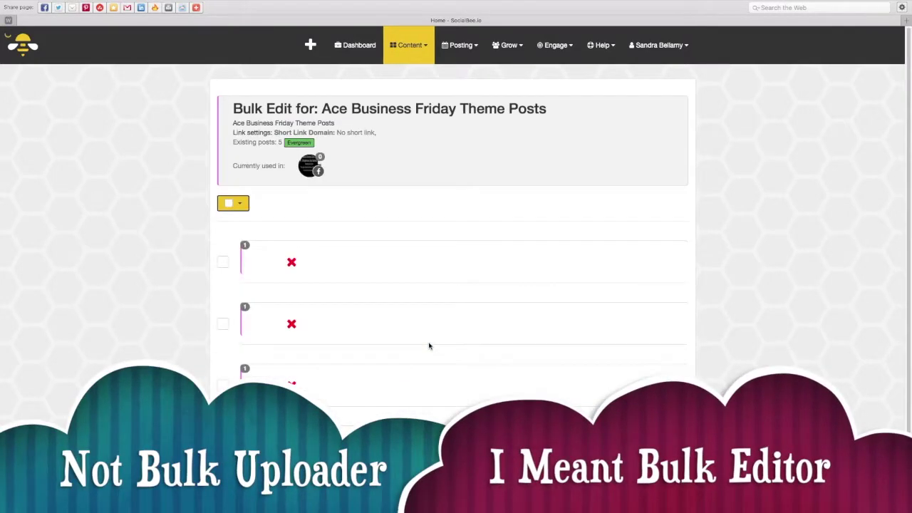
Step: Select all five Friday theme posts and confirm Make Approved
left_click(239, 204)
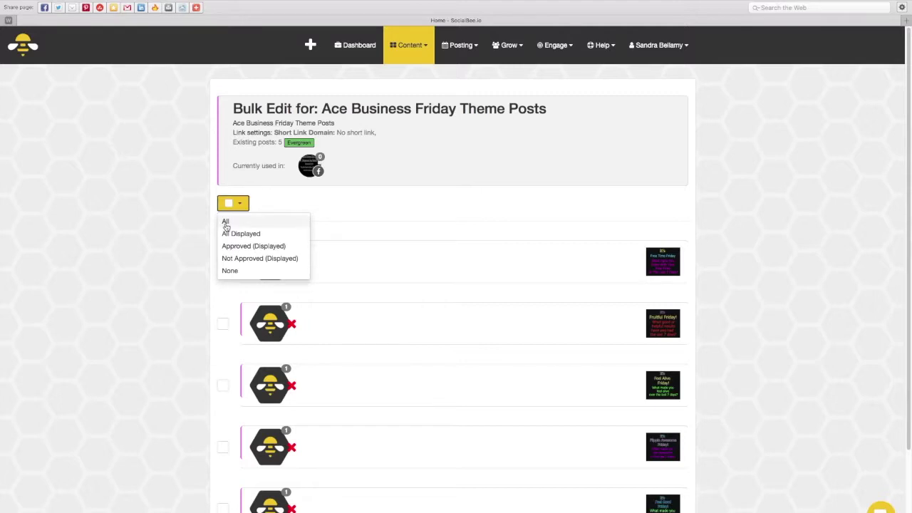
left_click(225, 221)
left_click(300, 206)
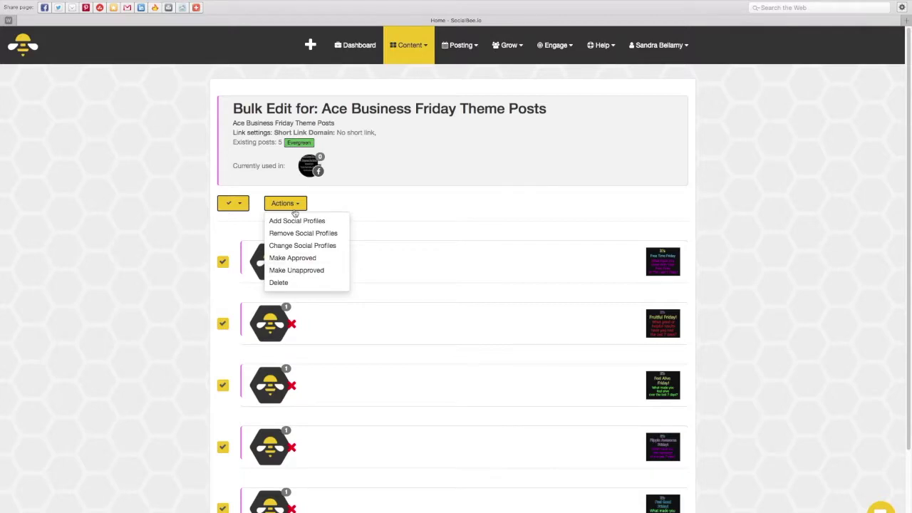
left_click(298, 258)
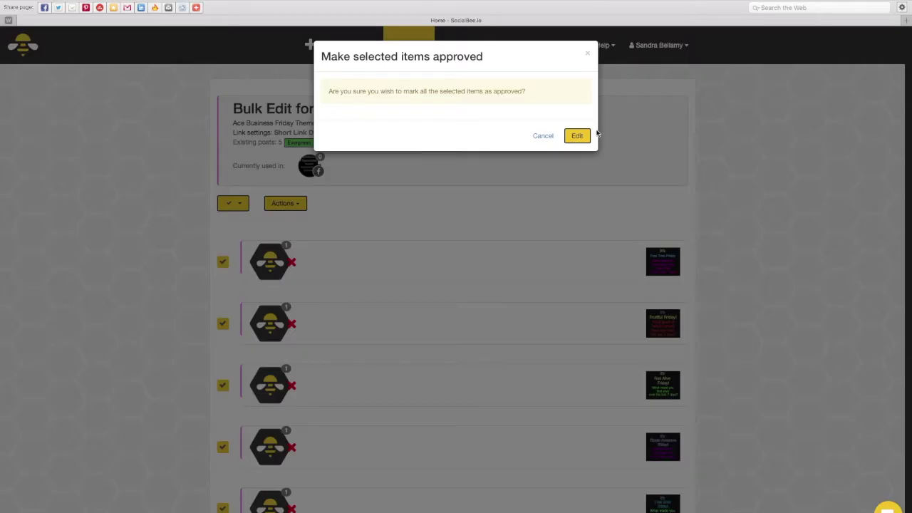
left_click(581, 136)
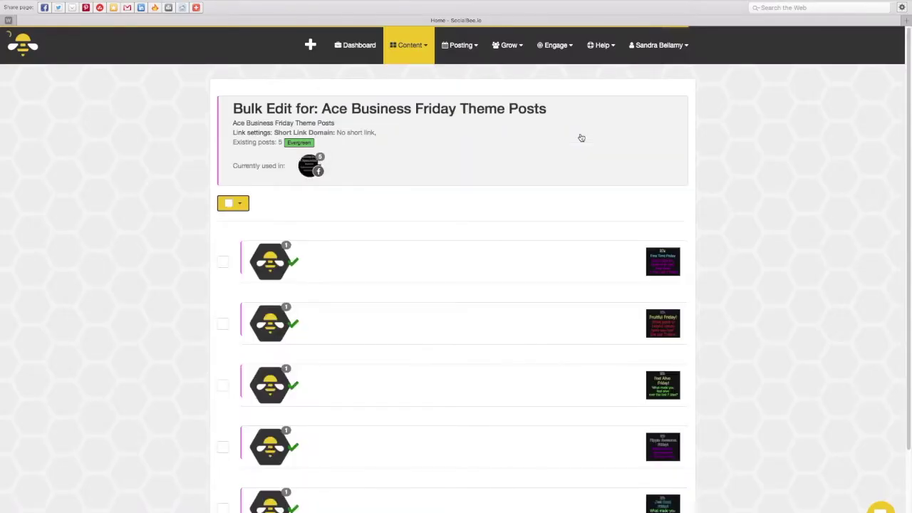
Step: Reselect all the posts and choose Make Unapproved from the bulk actions
left_click(233, 203)
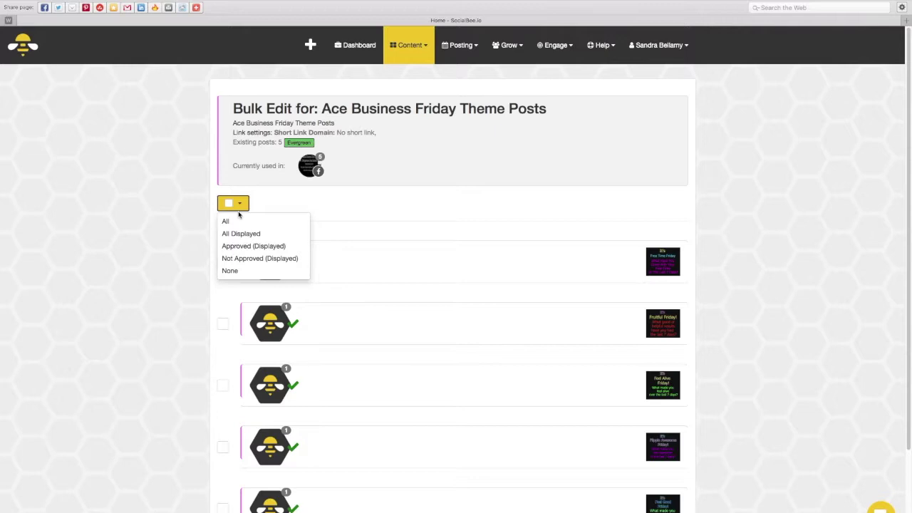
left_click(228, 221)
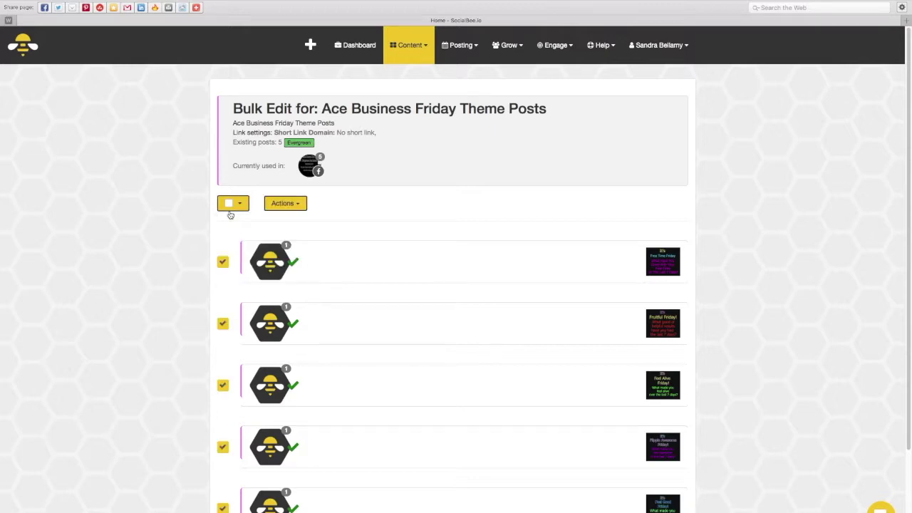
left_click(229, 204)
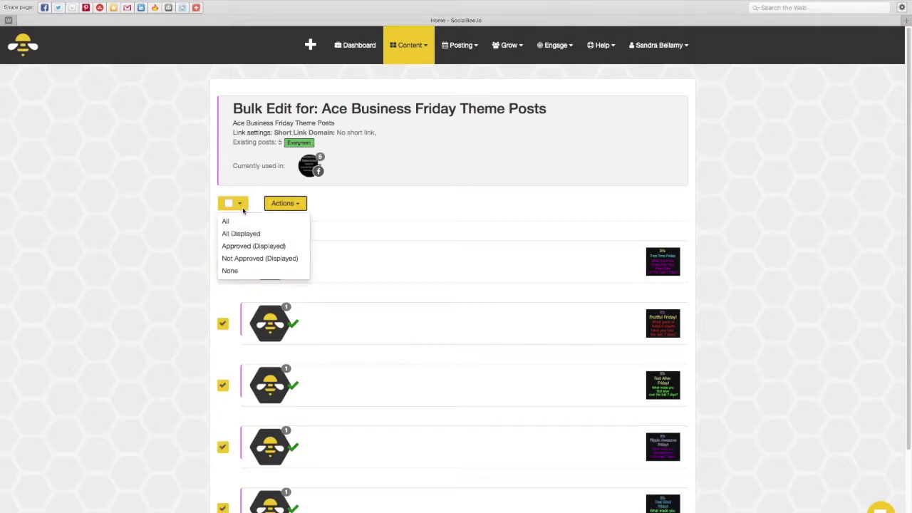
left_click(297, 205)
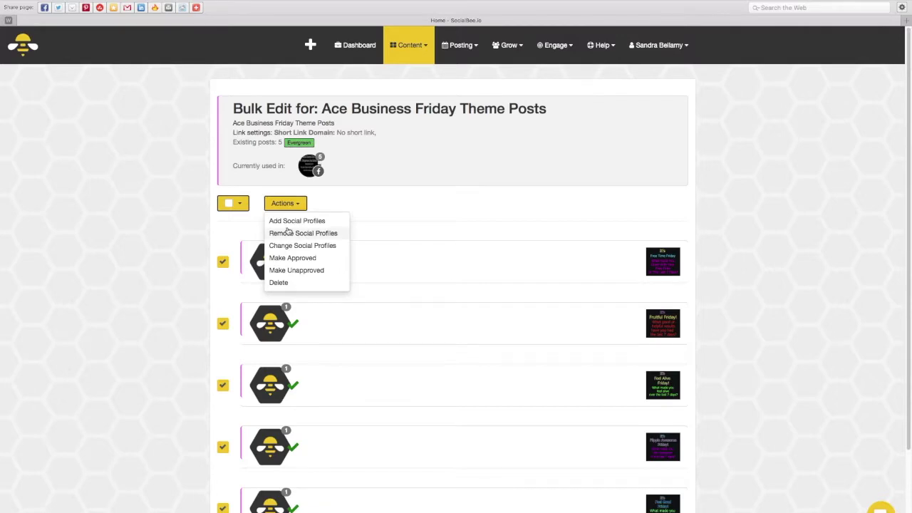
left_click(289, 270)
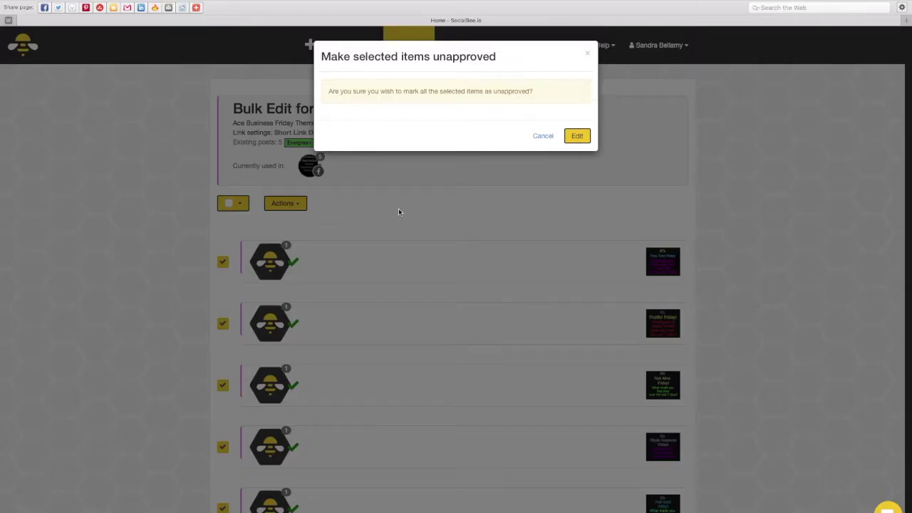
Step: Confirm unapproving all posts, then approve only Free Time Friday and Feel Alive Friday
left_click(578, 137)
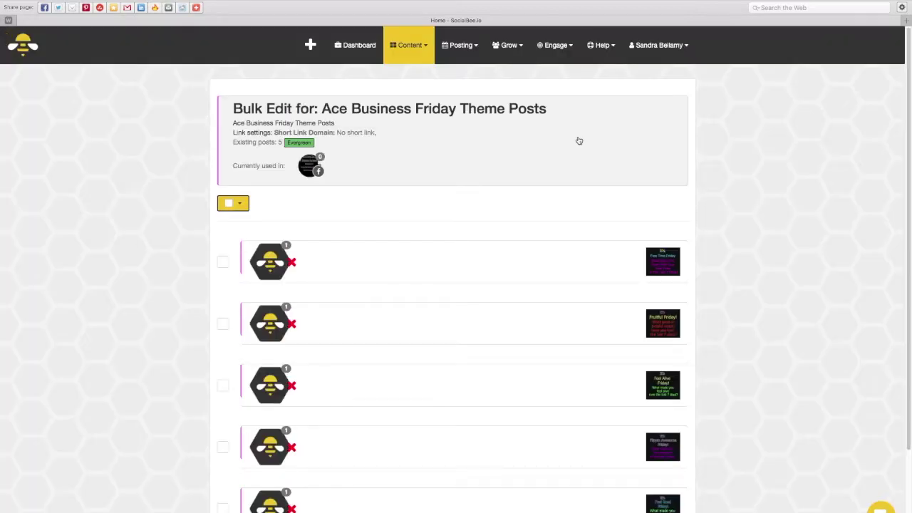
left_click(223, 261)
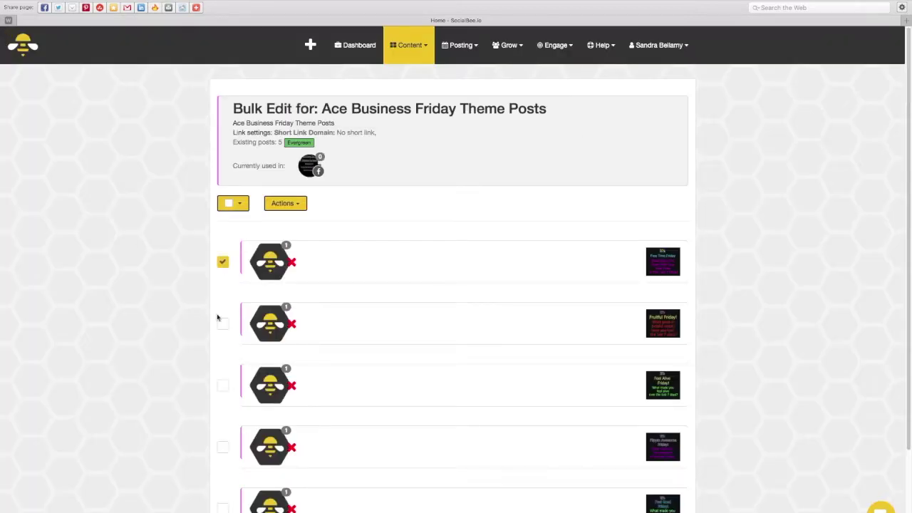
left_click(223, 386)
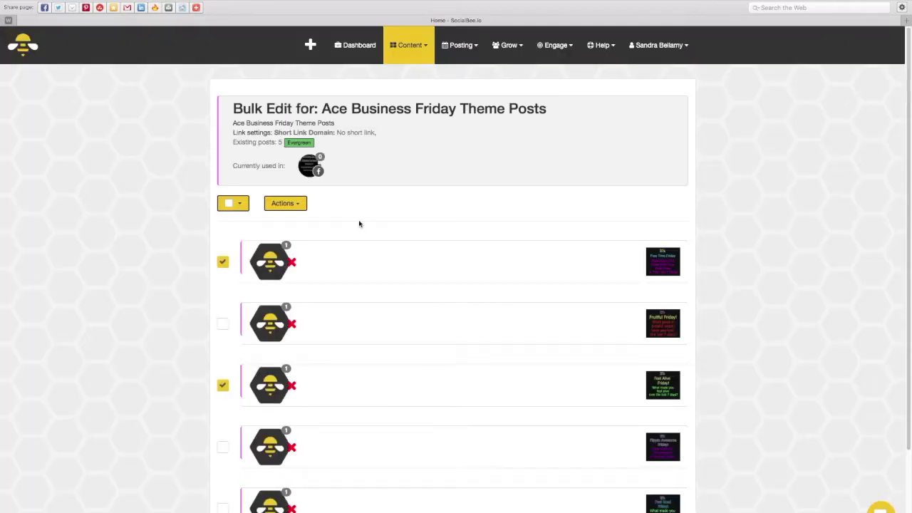
left_click(299, 205)
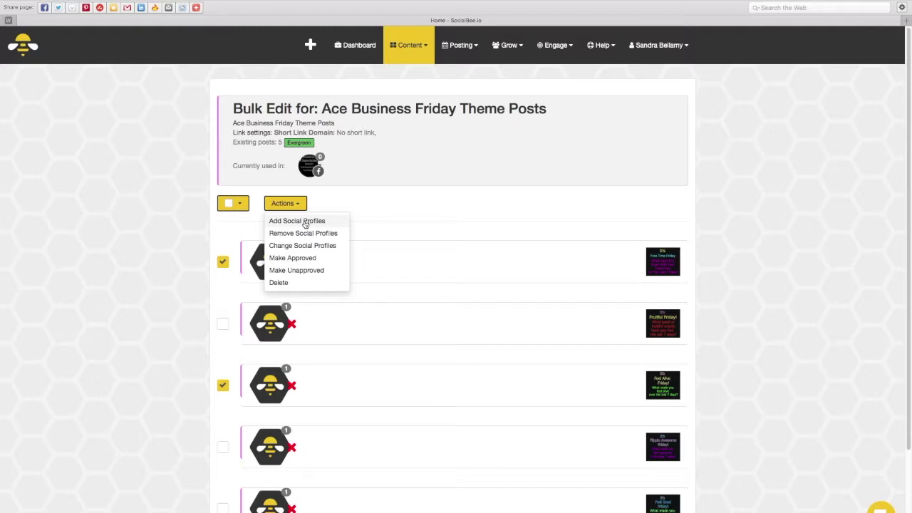
left_click(306, 258)
left_click(581, 137)
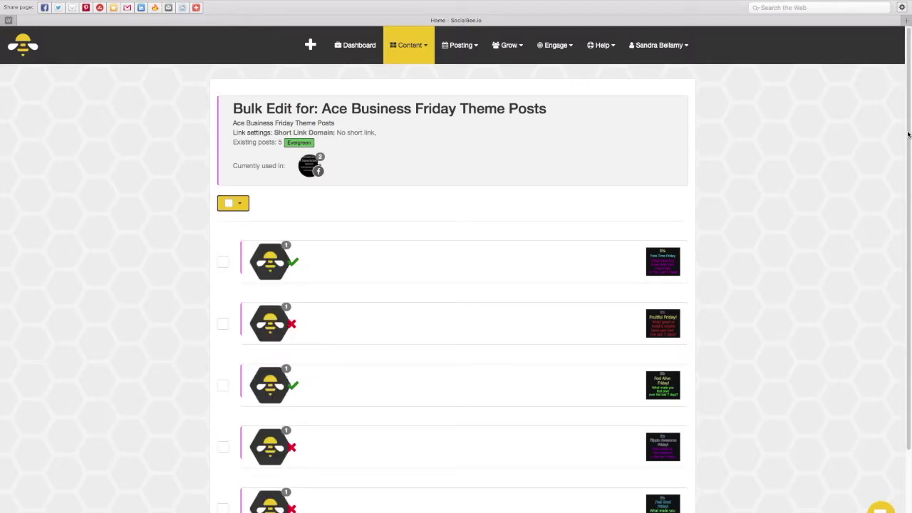
left_click_drag(909, 134, 899, 188)
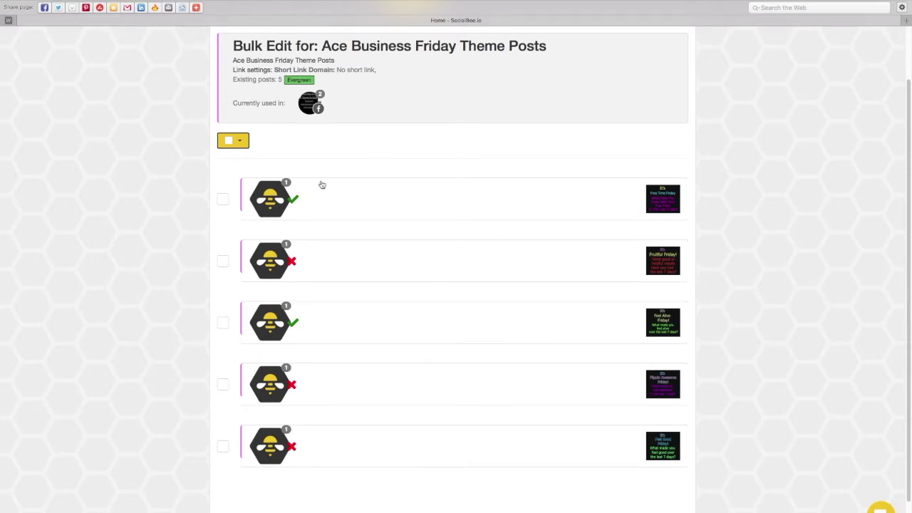
mouse_move(291, 202)
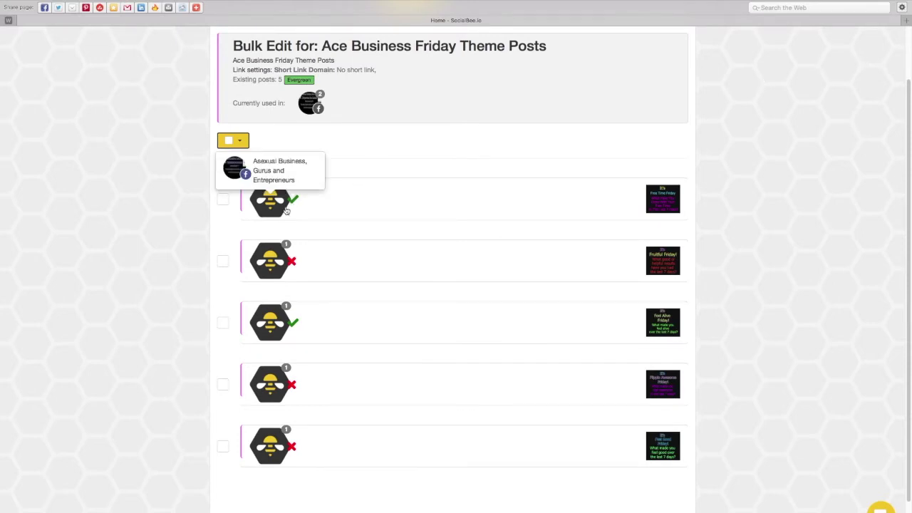